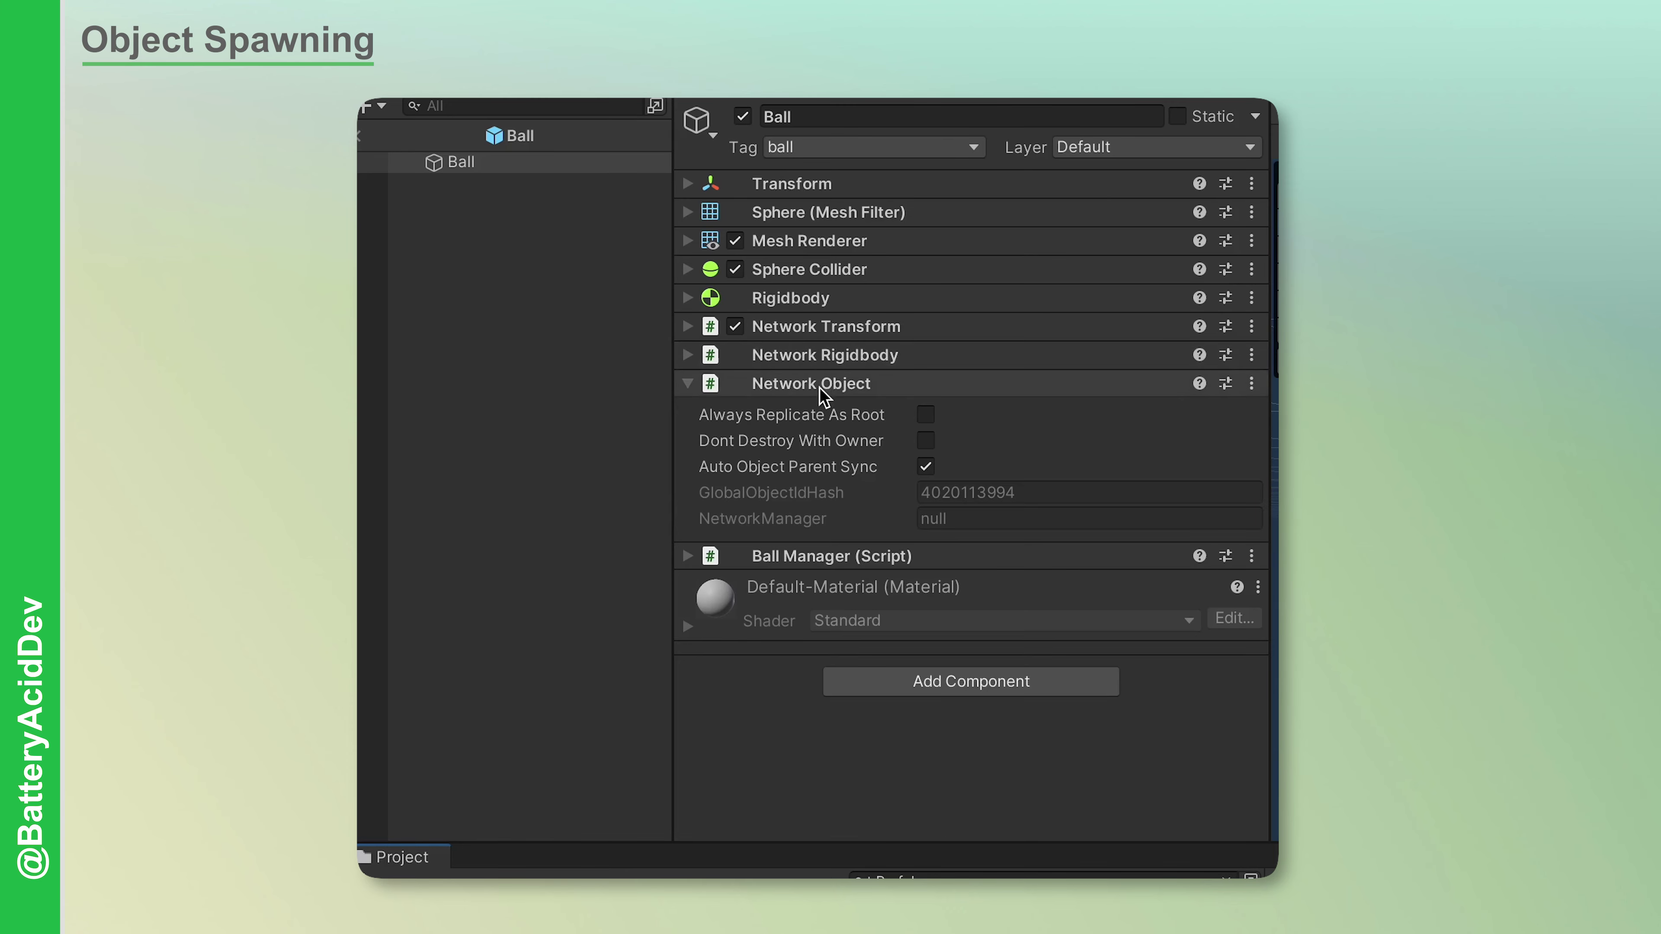
Expand the Ball's Network Object settings, return to the Startup scene, and select NetworkManager
click(821, 392)
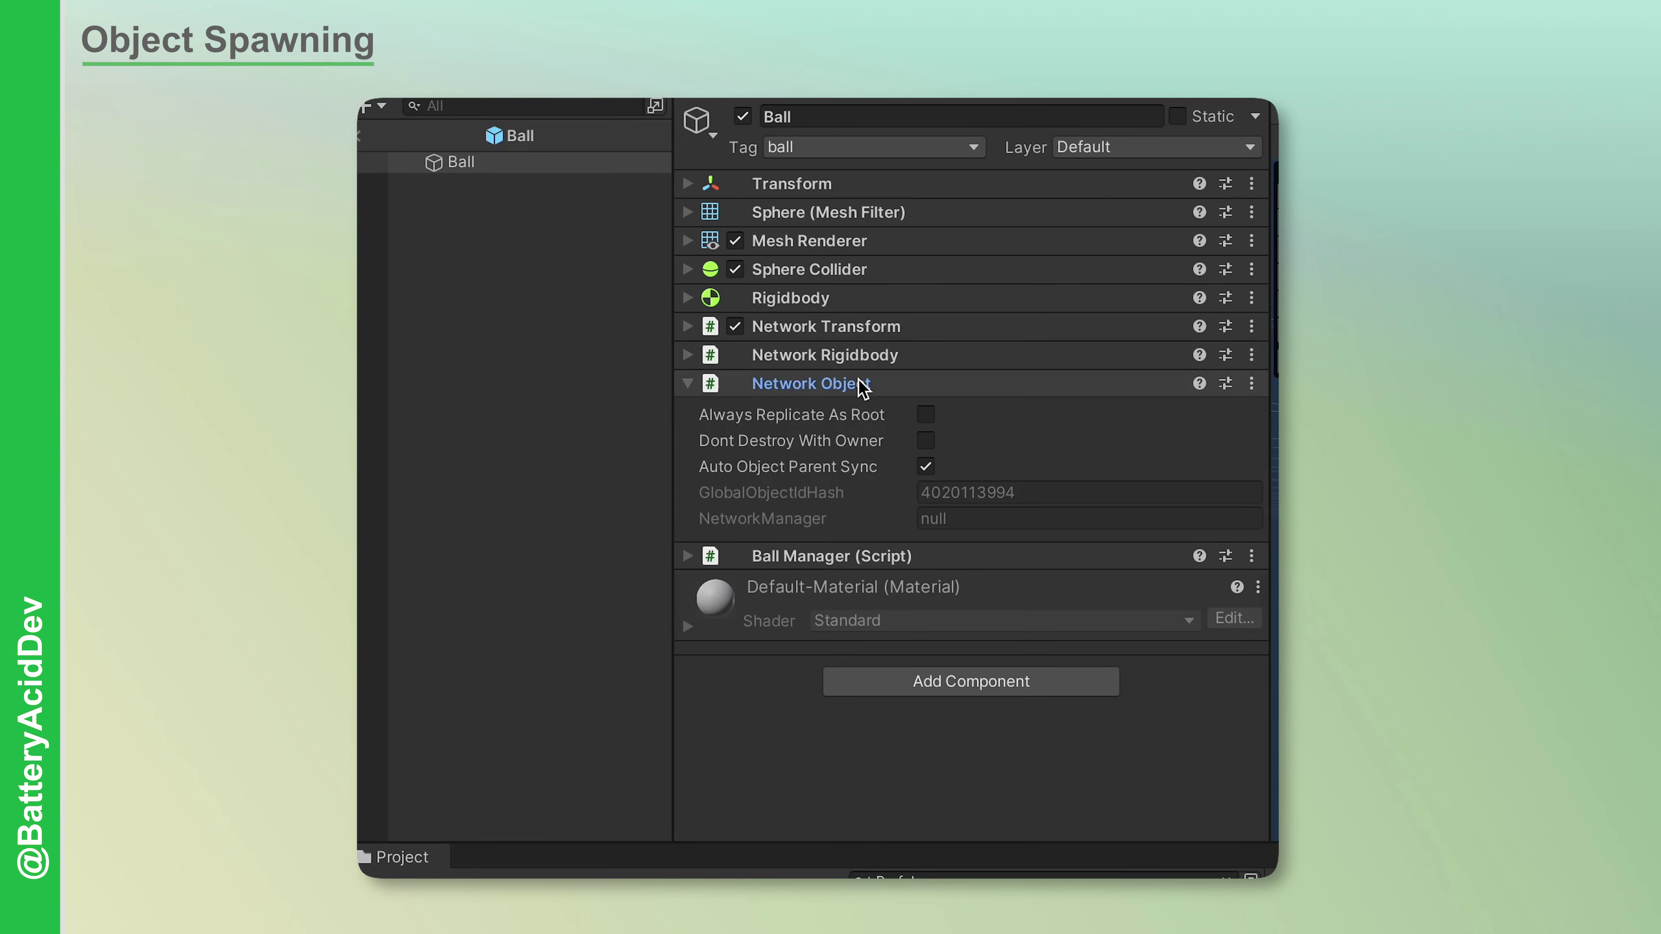
click(360, 135)
click(601, 215)
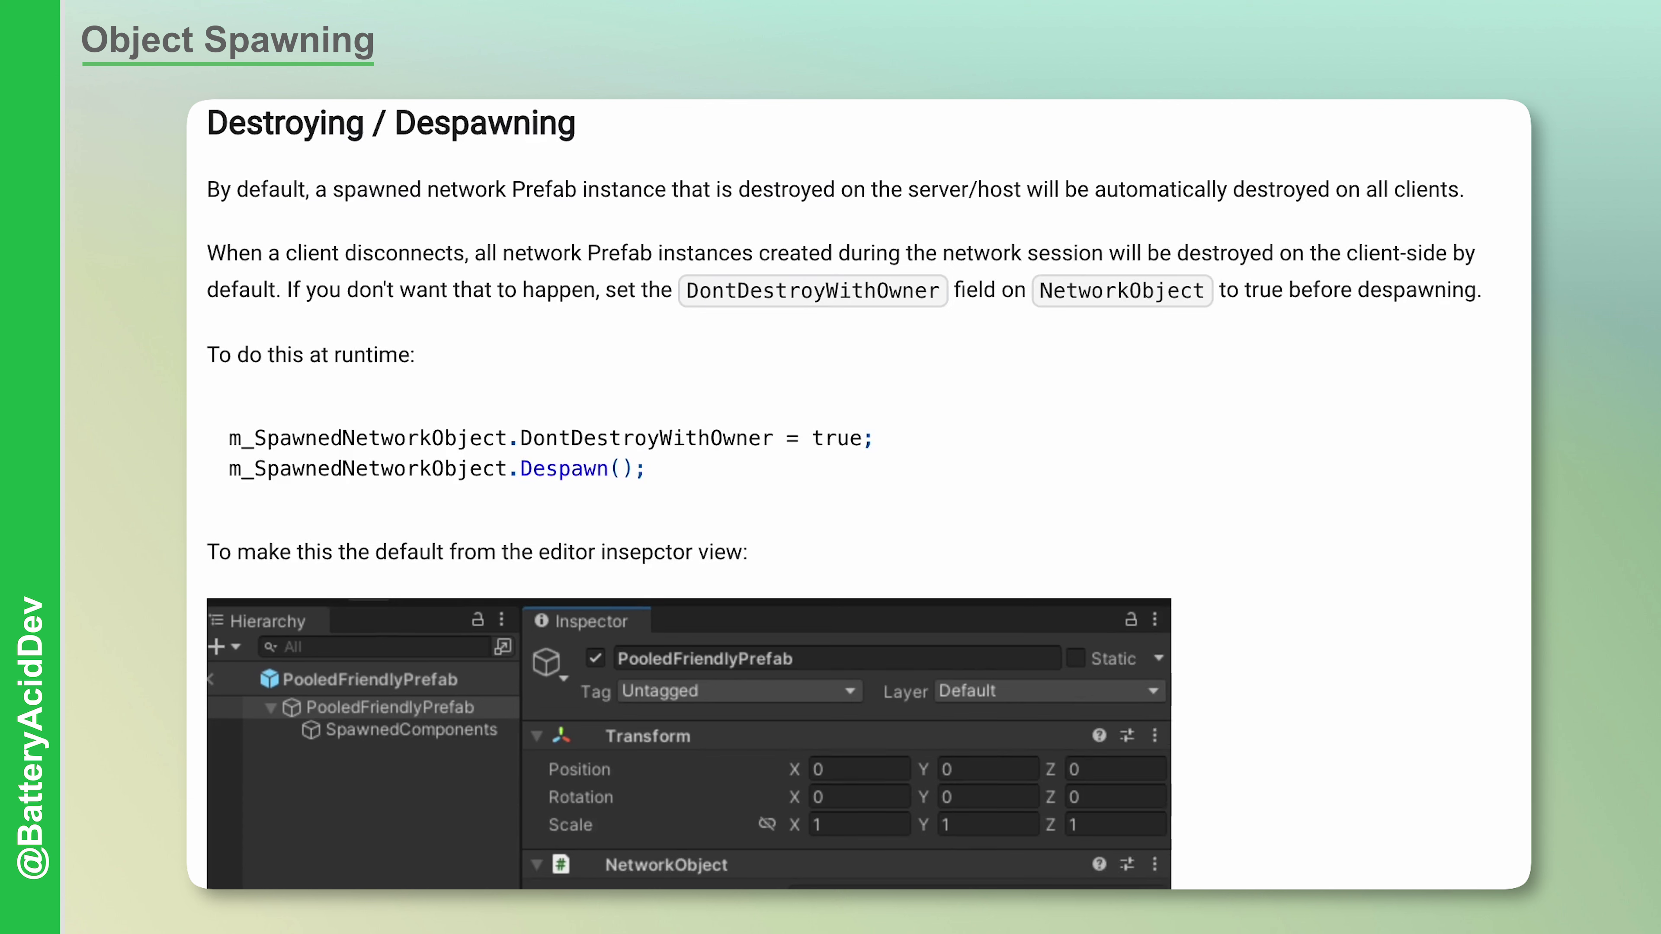
Highlight the client-disconnect and DontDestroyWithOwner notes, then scroll to the NetworkObject.Despawn advice
drag(208, 253, 734, 253)
click(850, 245)
drag(850, 246, 1317, 250)
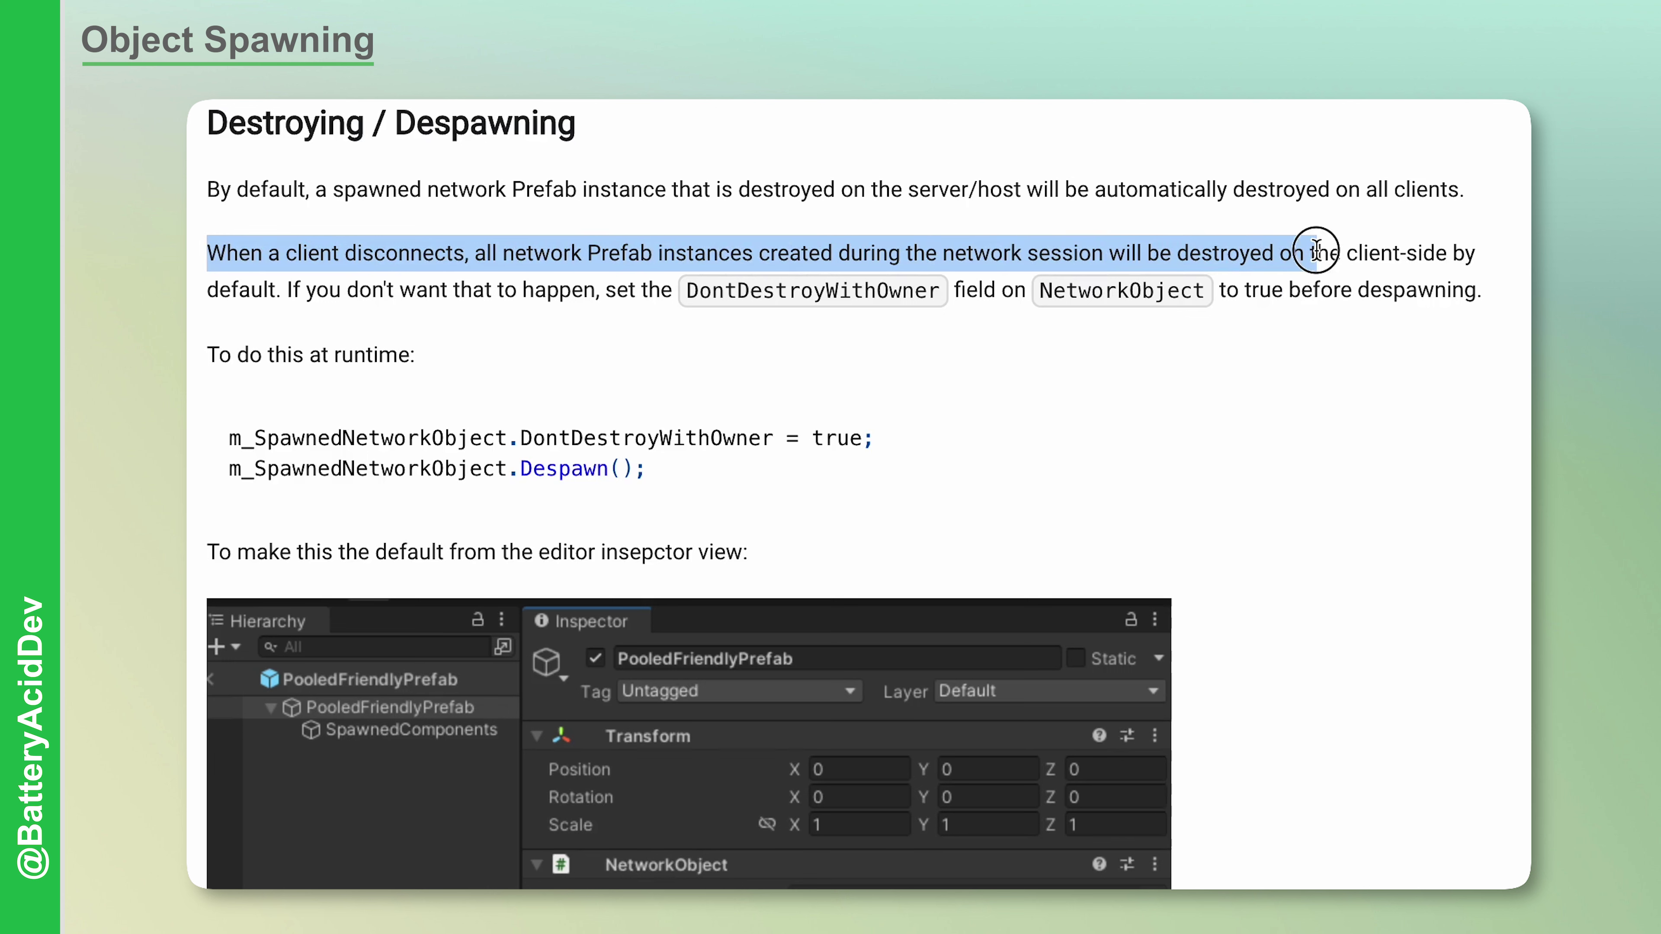
click(1316, 250)
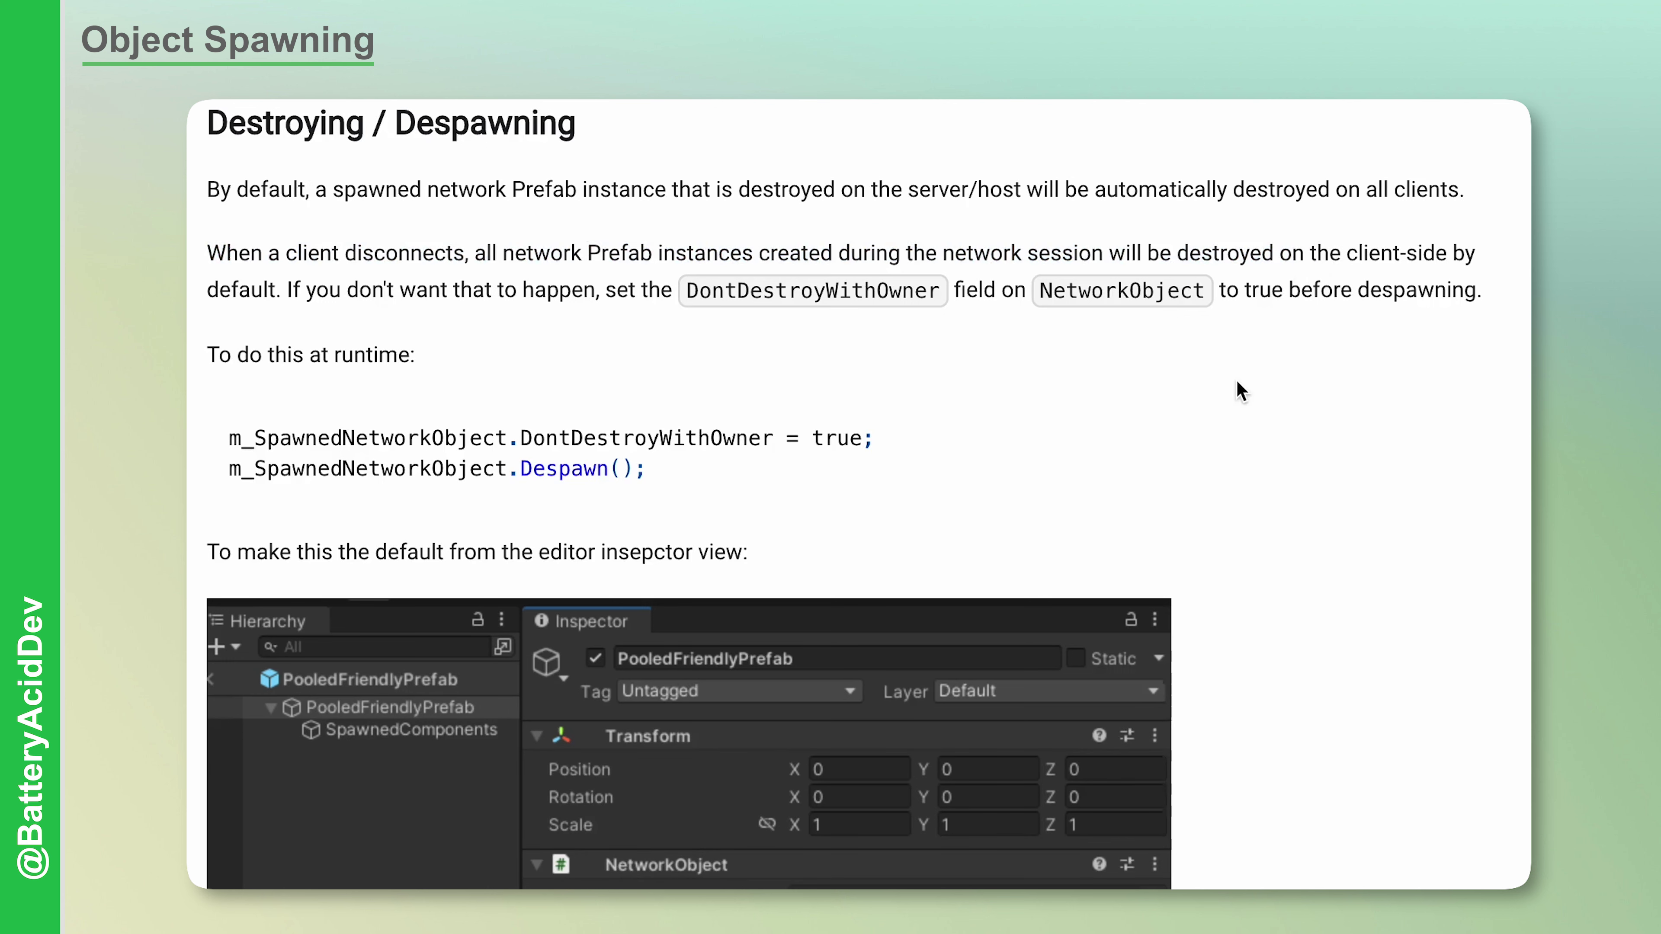
drag(228, 437, 1022, 443)
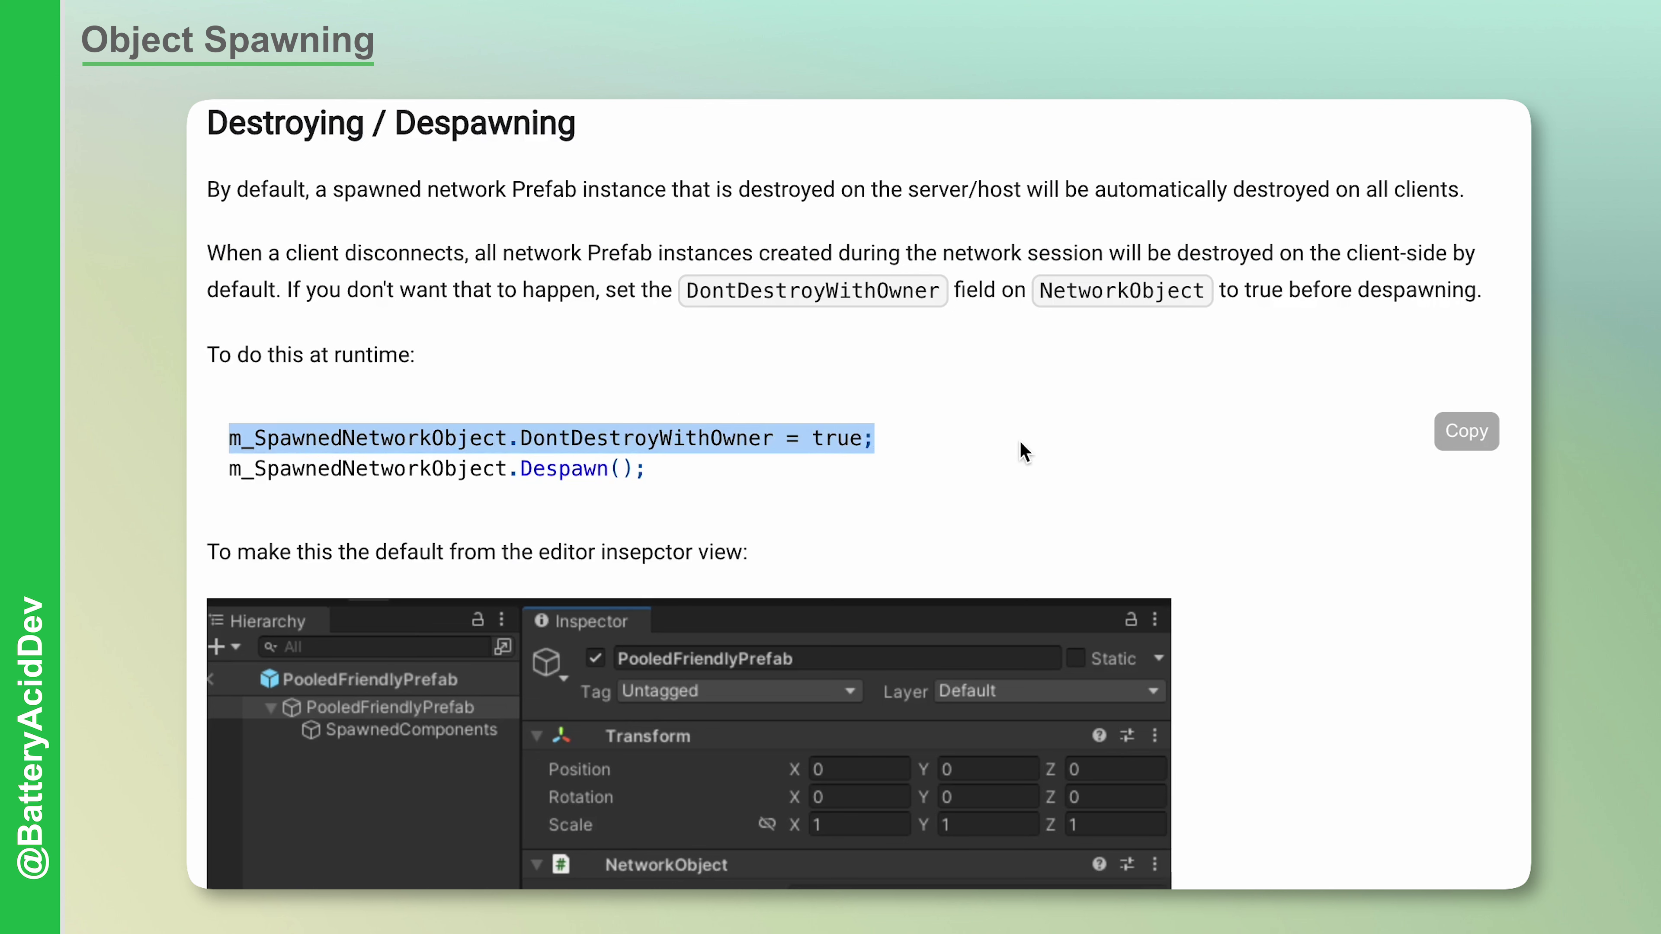
click(1048, 447)
scroll(1208, 480, down, 15)
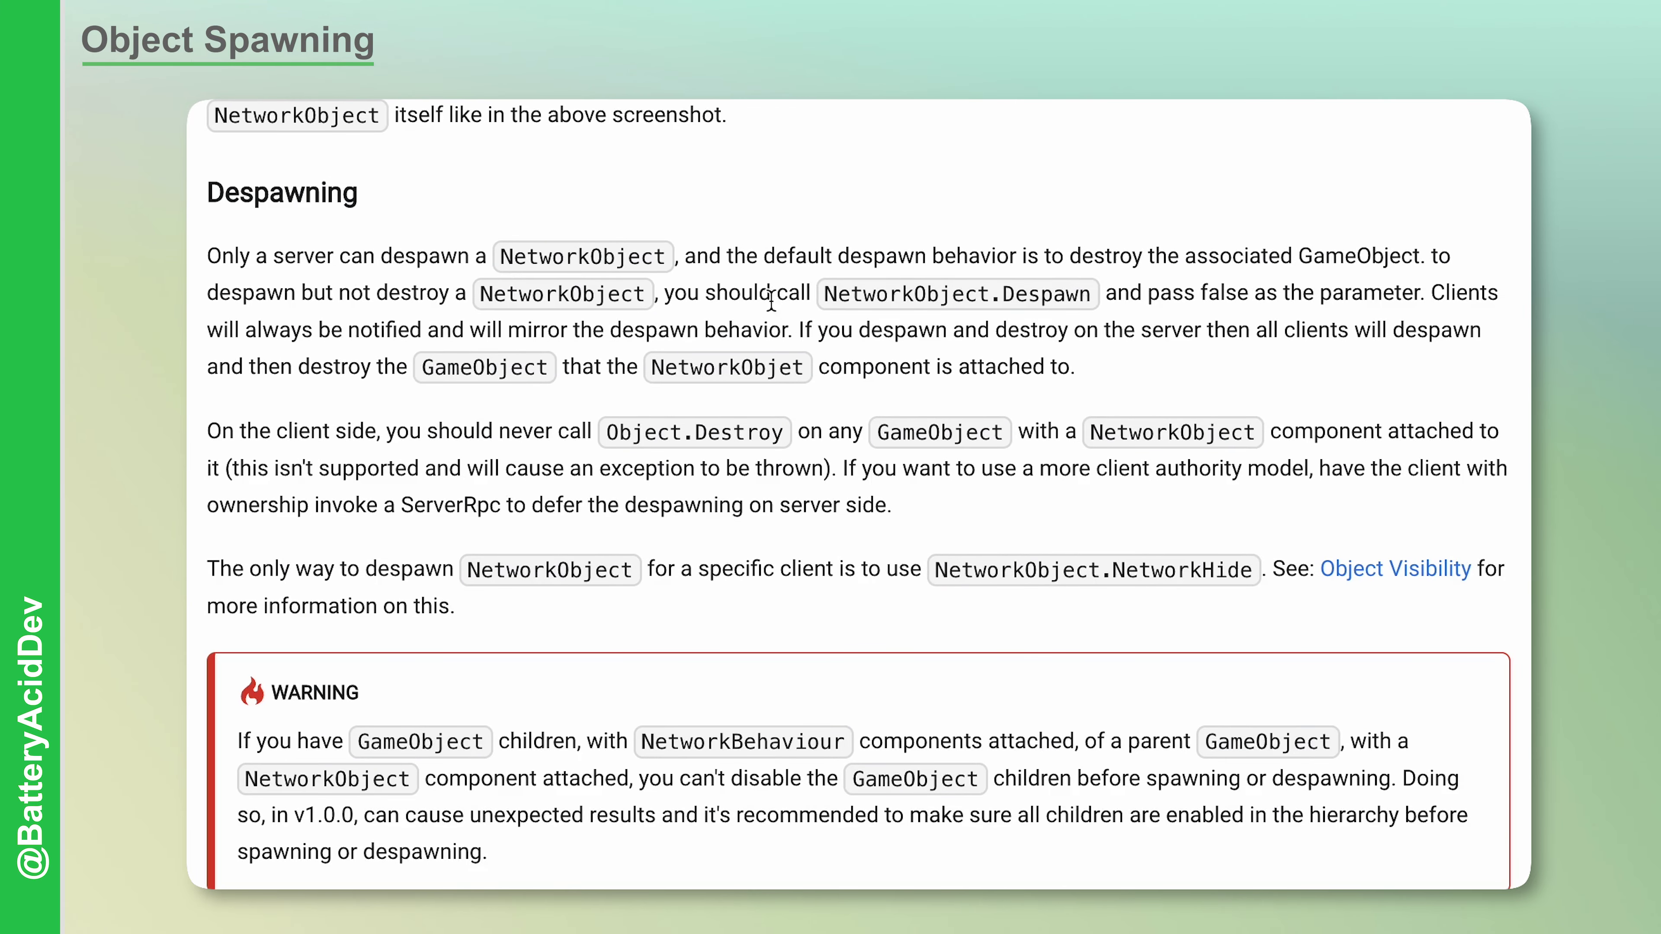
drag(665, 293, 1427, 302)
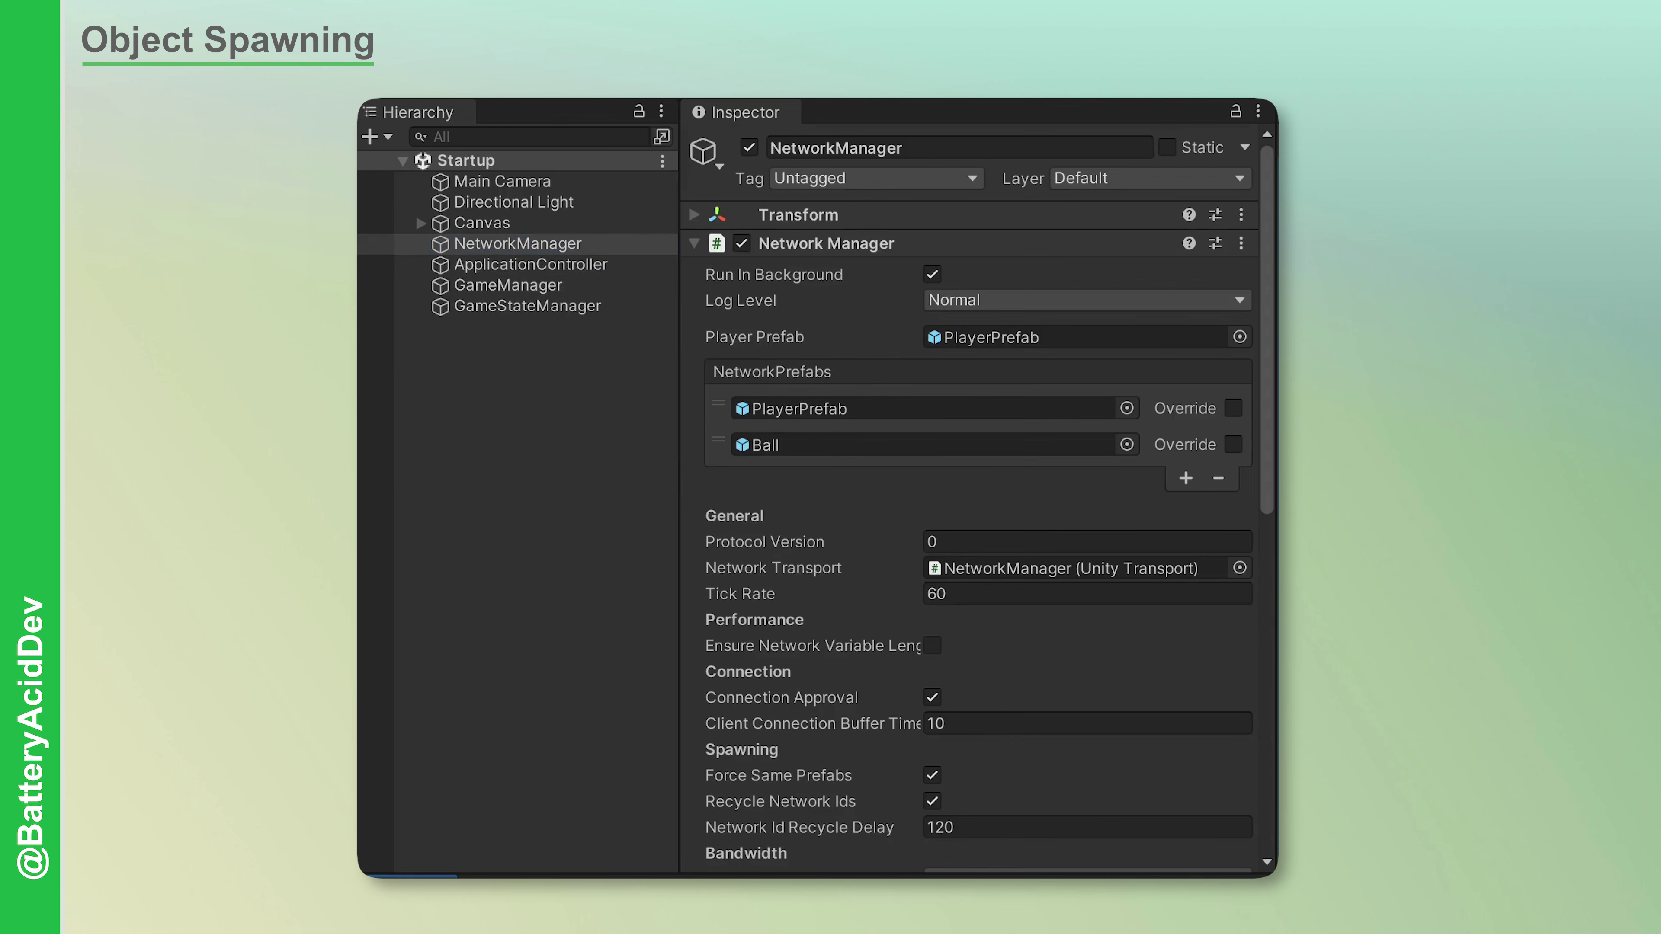
Drag PlayerPrefab from the NetworkPrefabs list onto the NetworkManager's Player Prefab field
scroll(883, 591, down, 3)
drag(967, 319, 988, 263)
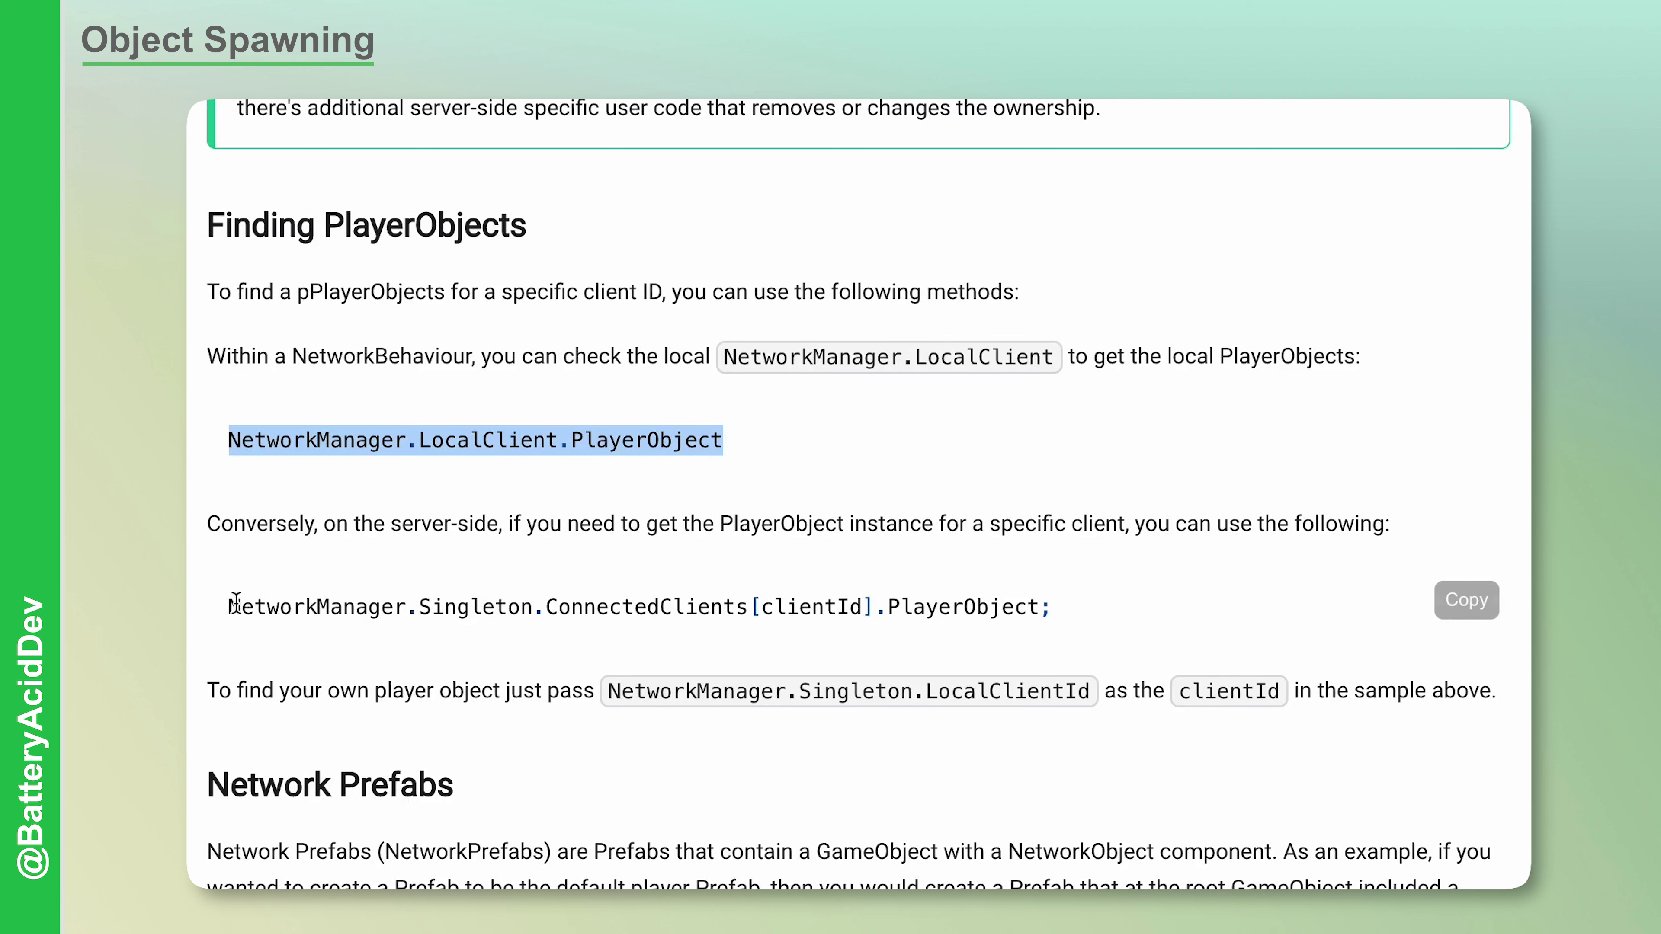
drag(231, 607, 1073, 606)
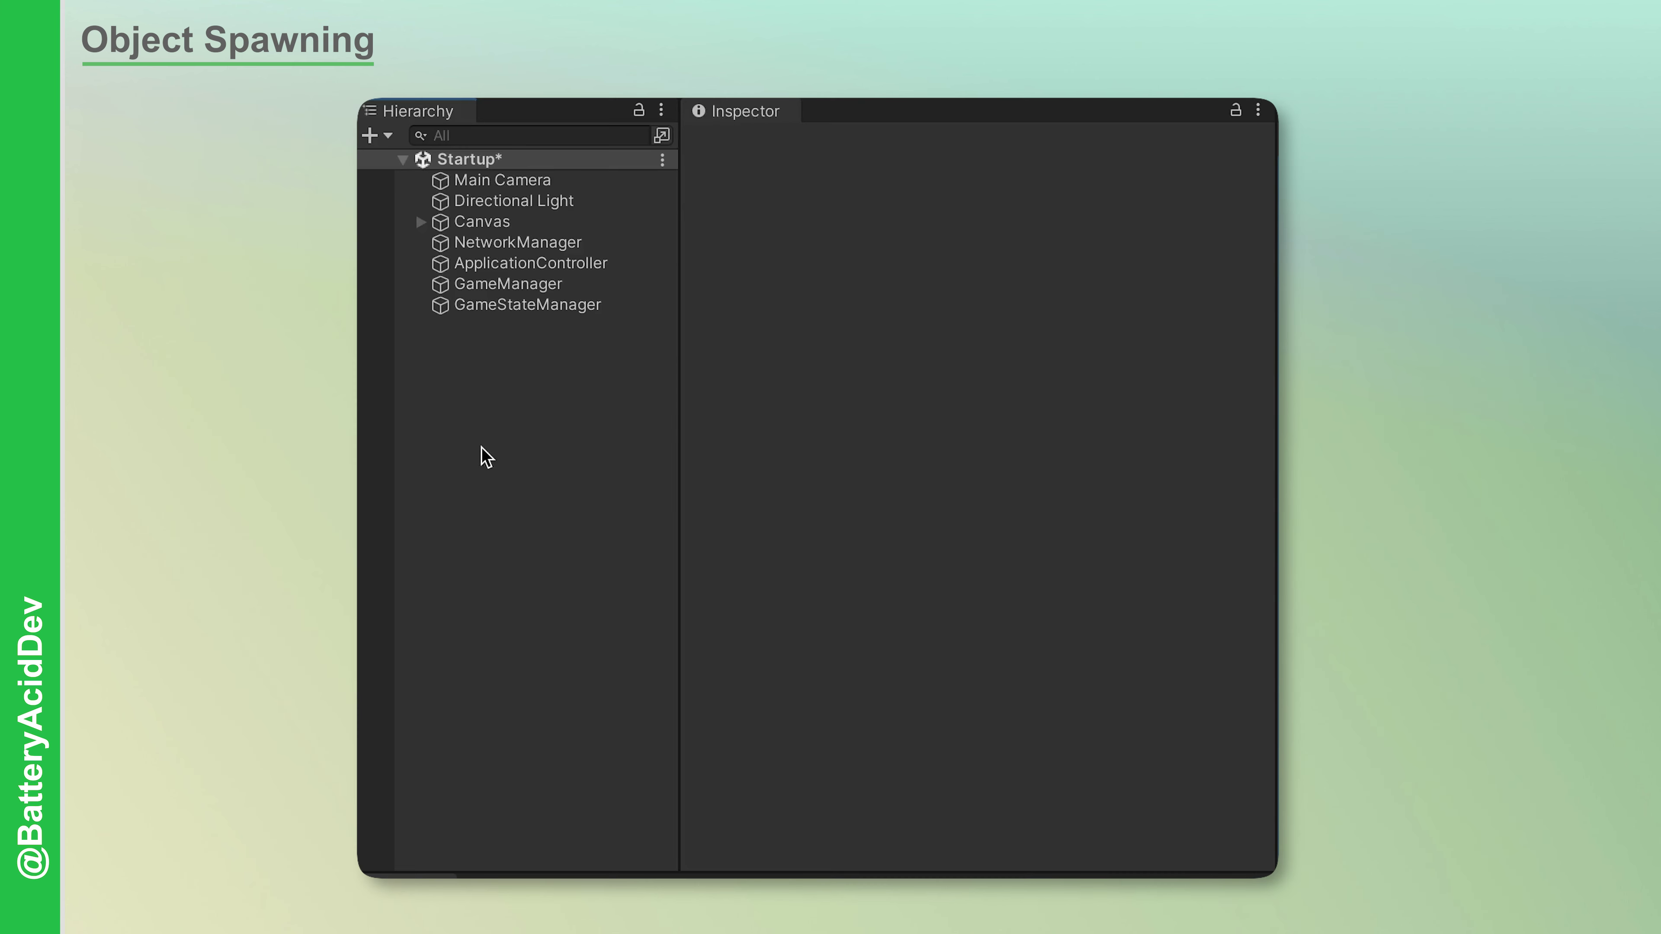
Select NetworkManager in the Startup scene Hierarchy to display it in the Inspector
click(501, 248)
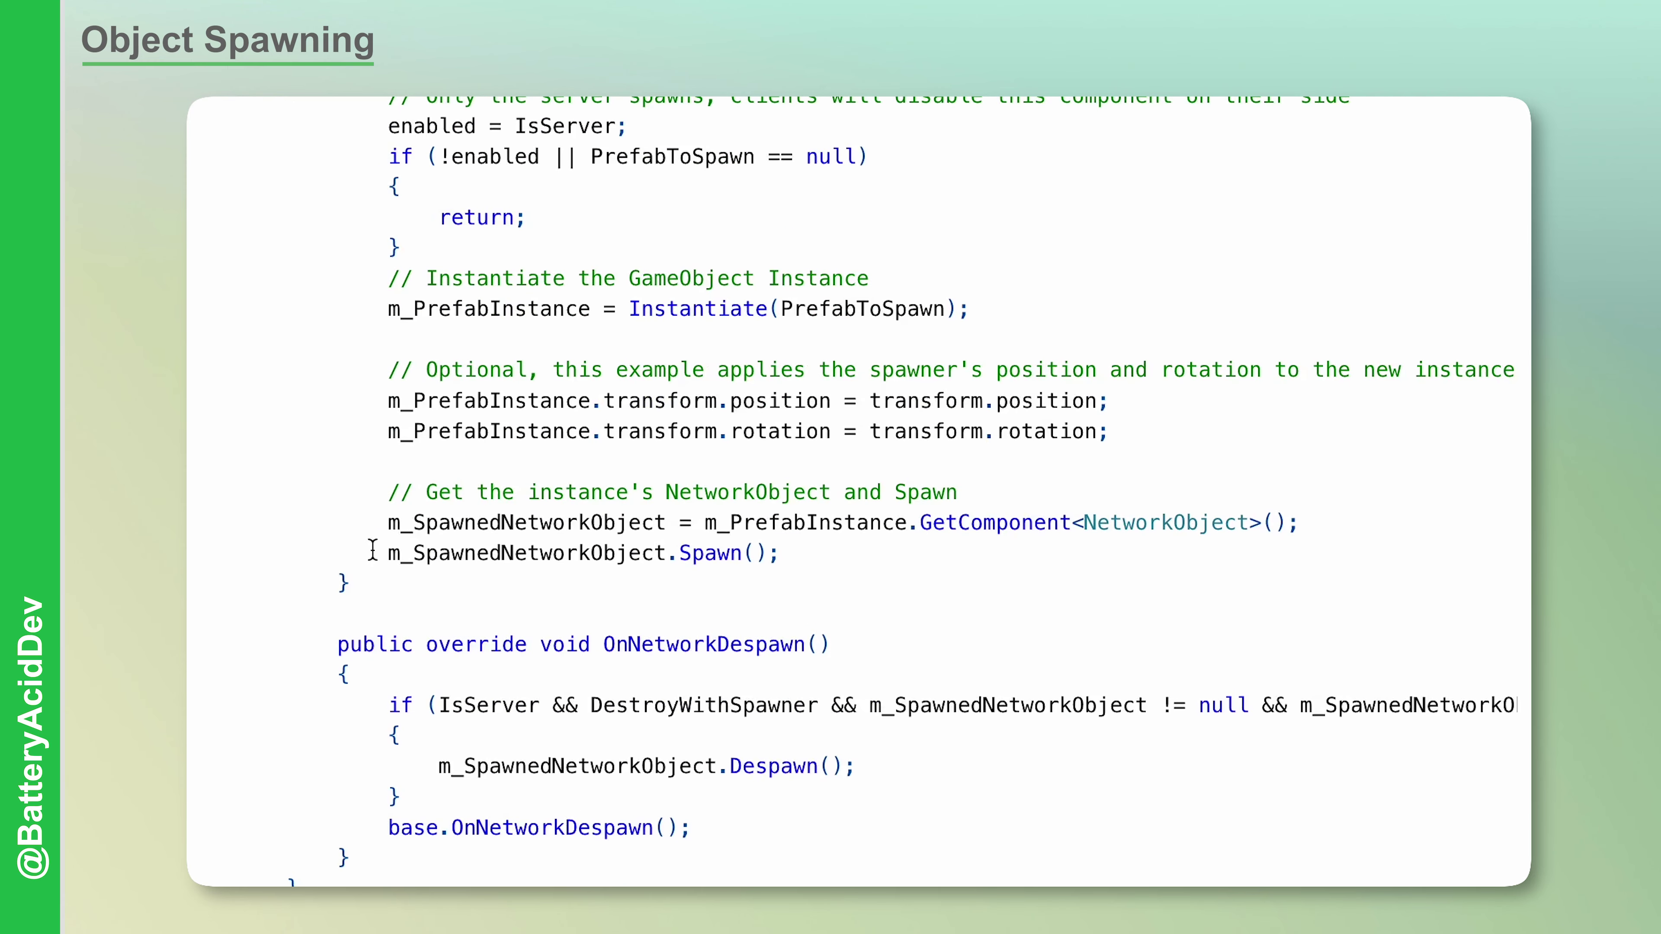
Highlight the spawner's Spawn() and Despawn() lines, then scroll to the NetworkObjectPool.cs listing
drag(372, 550, 792, 557)
click(429, 761)
drag(429, 762, 905, 765)
click(924, 766)
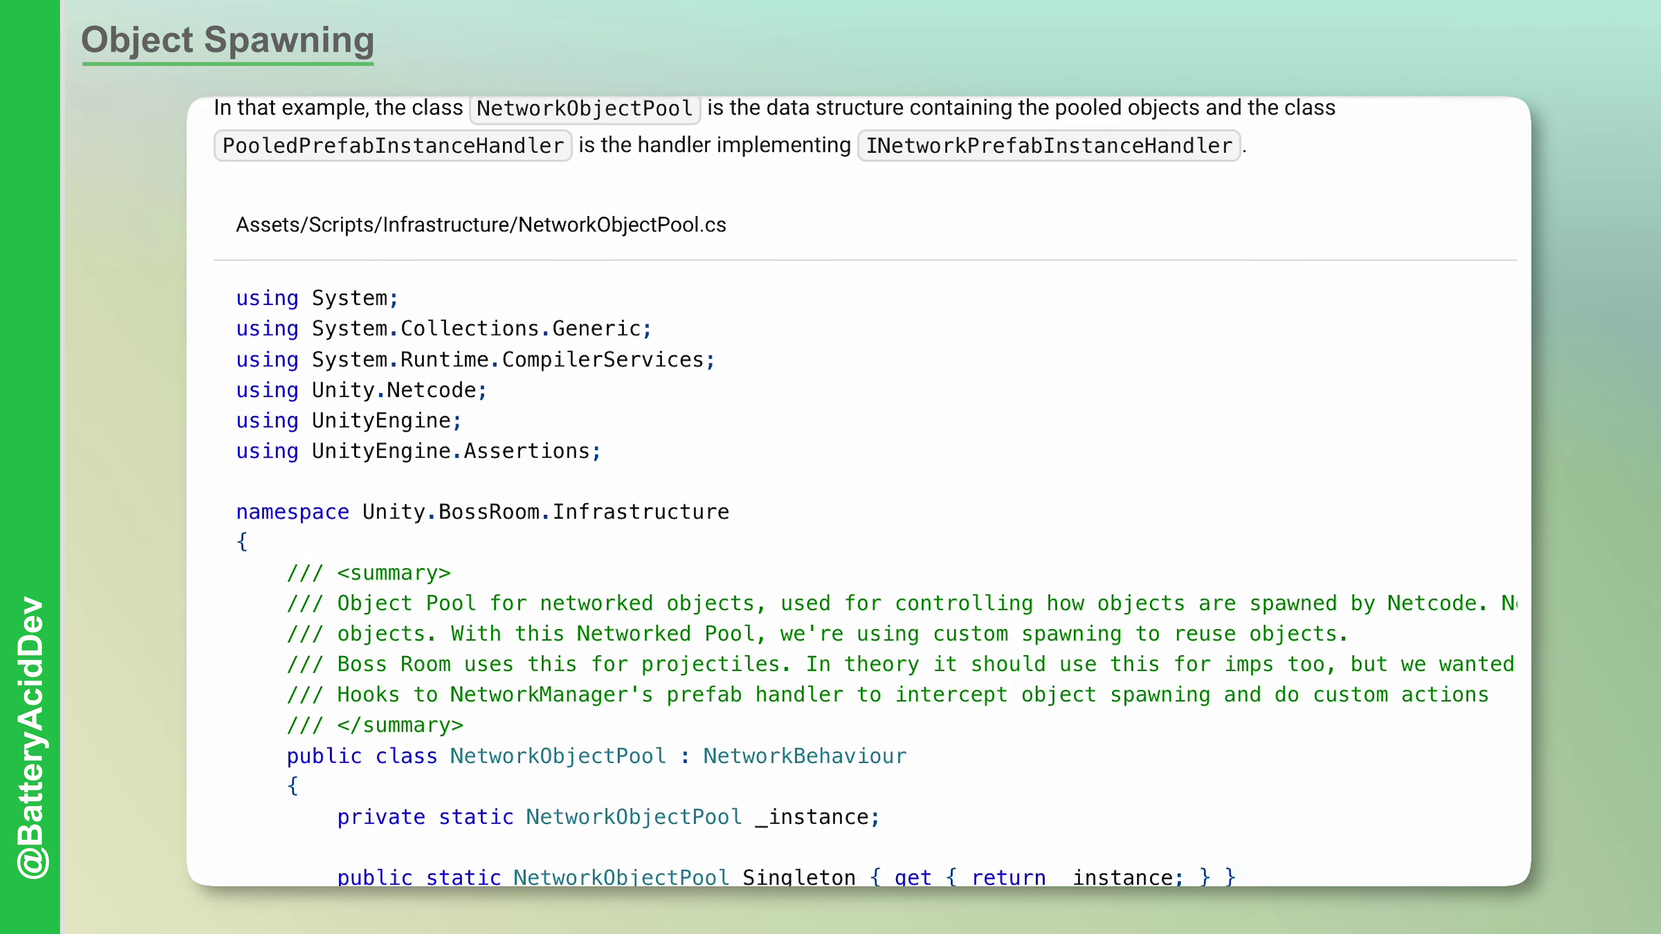
scroll(858, 490, down, 10)
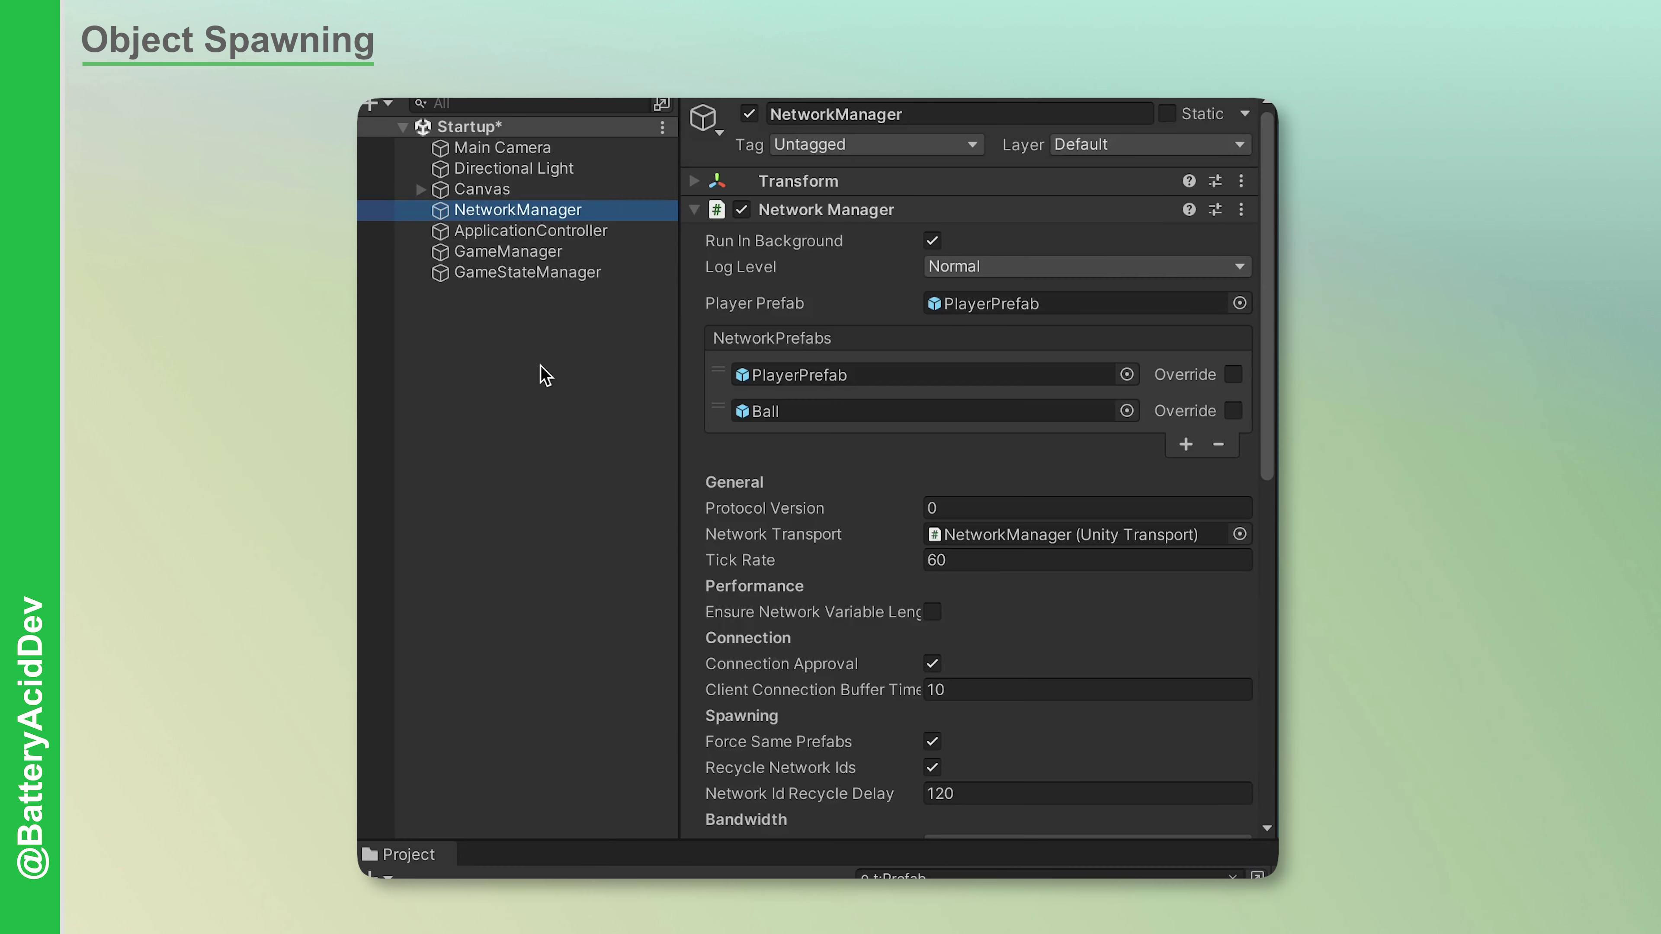
Select GameManager and highlight the pooled prefab handler registration line
click(524, 250)
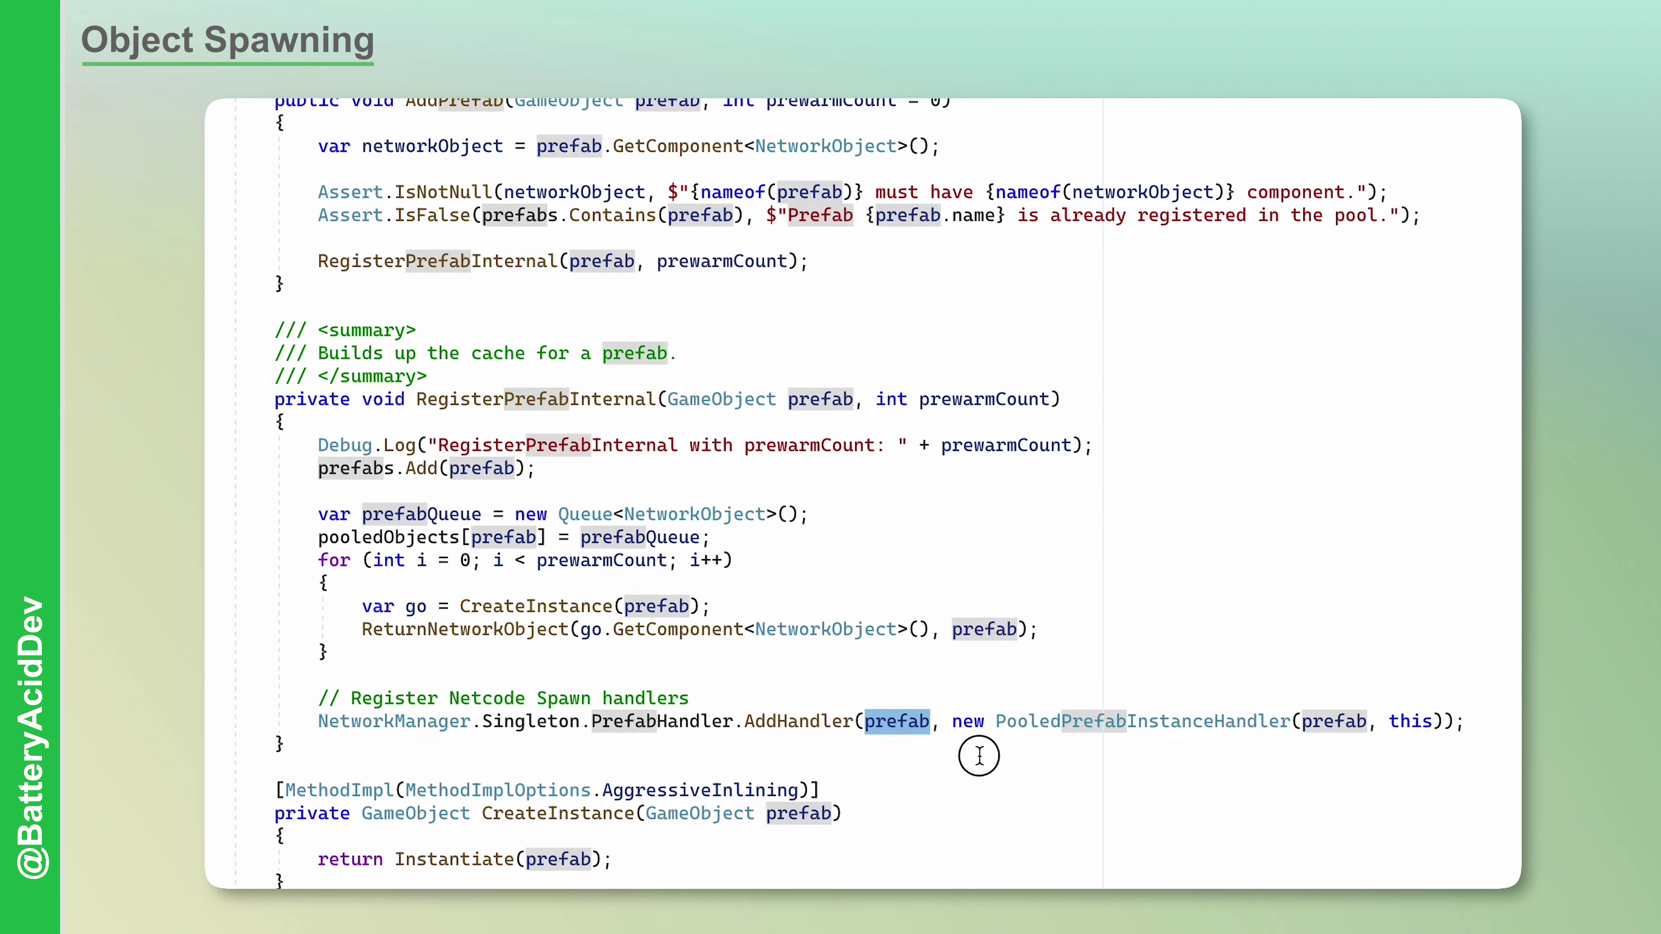
drag(953, 722, 1489, 724)
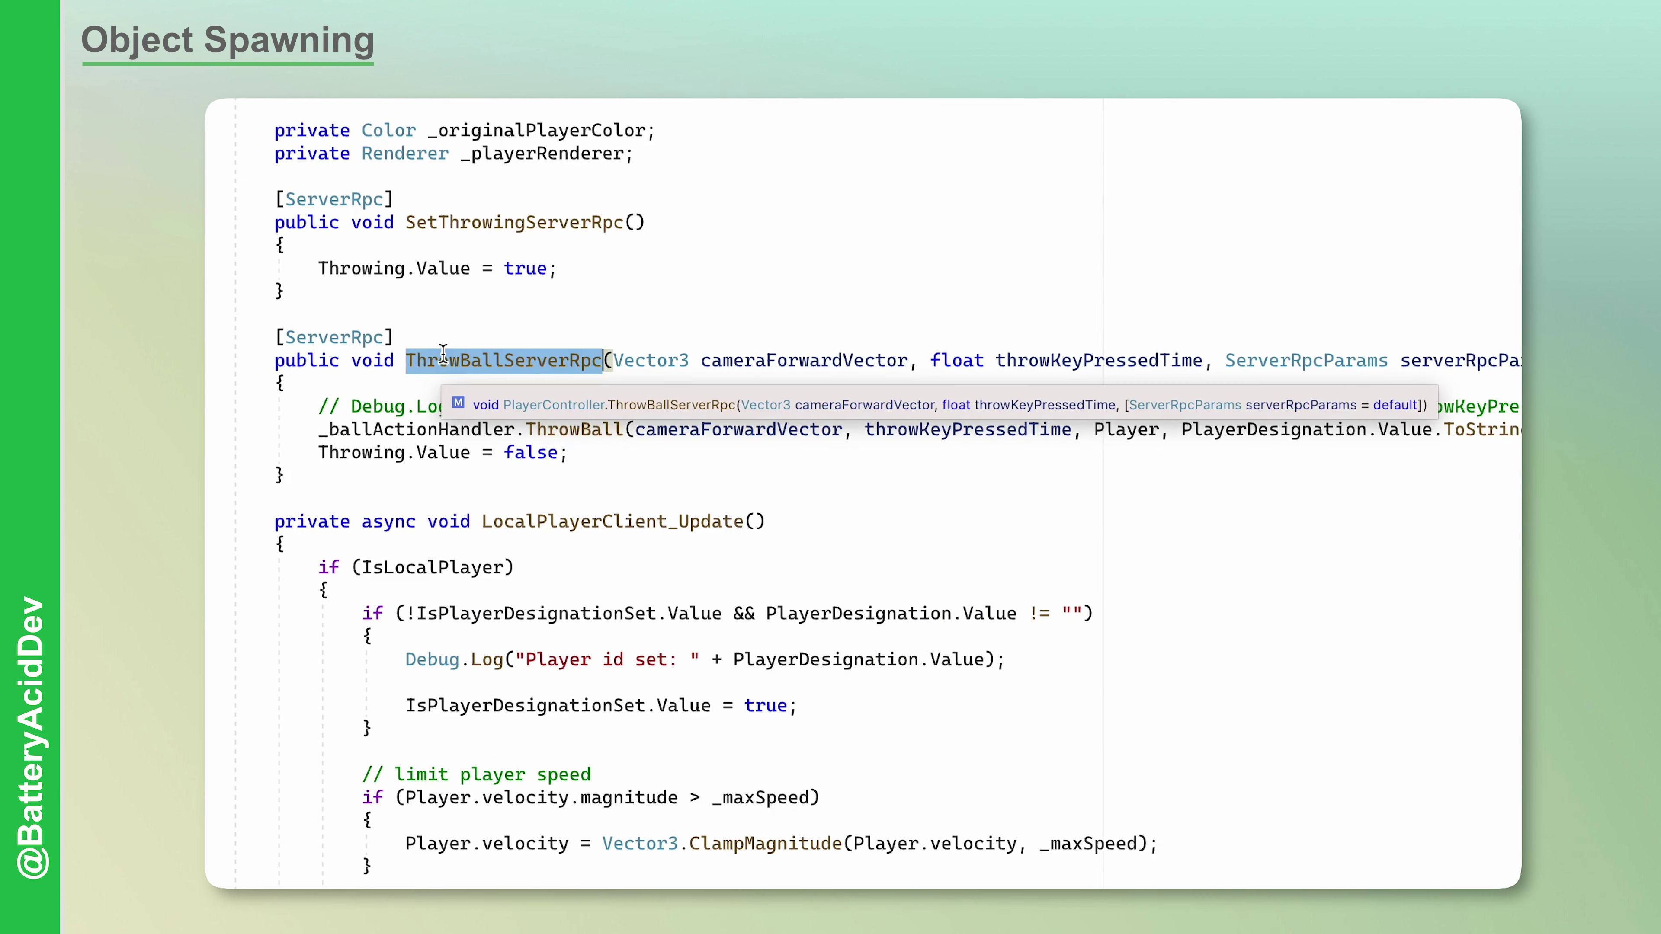
Highlight ThrowBallServerRpc, the call taking a ball from the pool, and the AddForce throw line
double_click(567, 431)
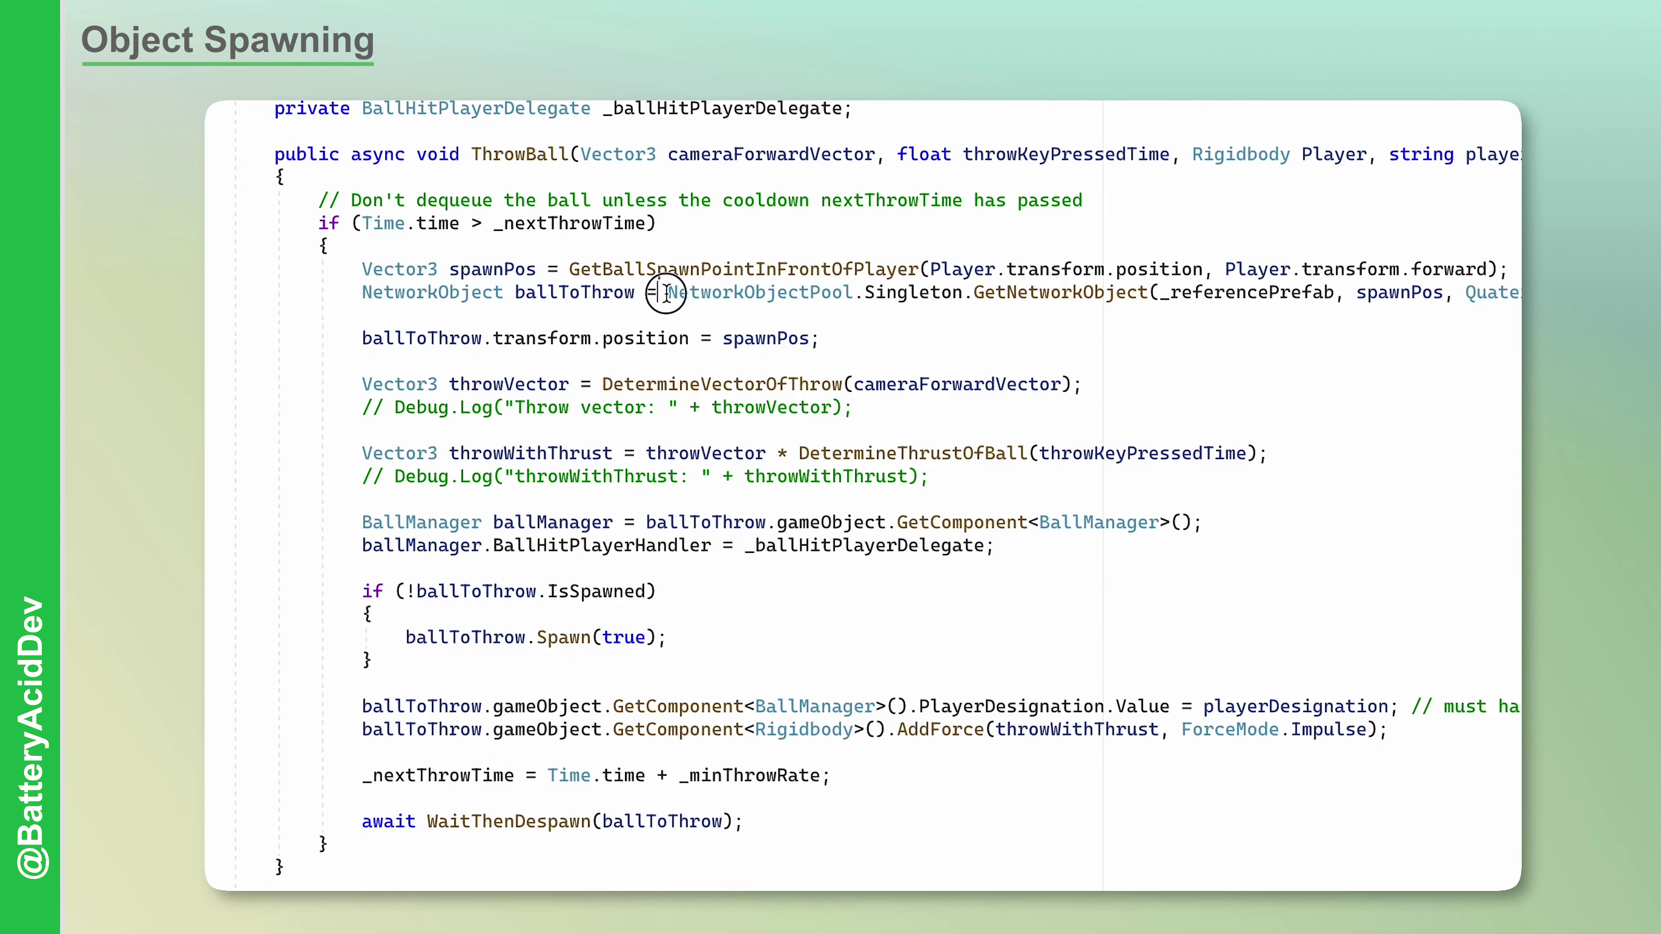
drag(667, 293, 1149, 293)
click(1152, 292)
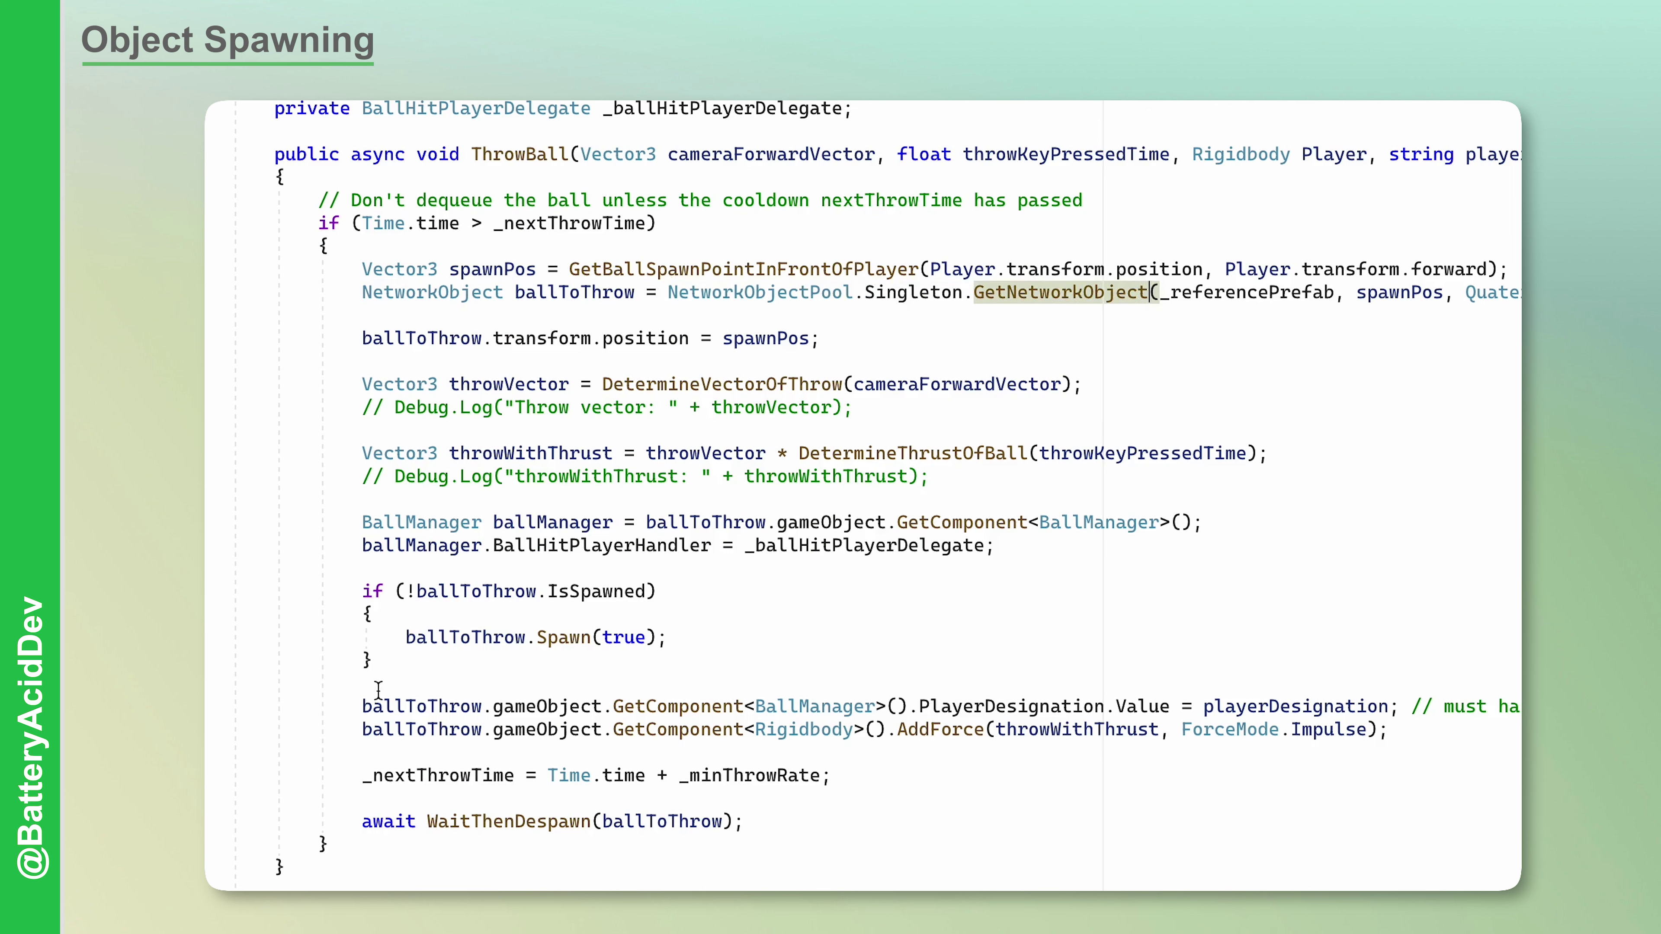
drag(362, 707, 1414, 732)
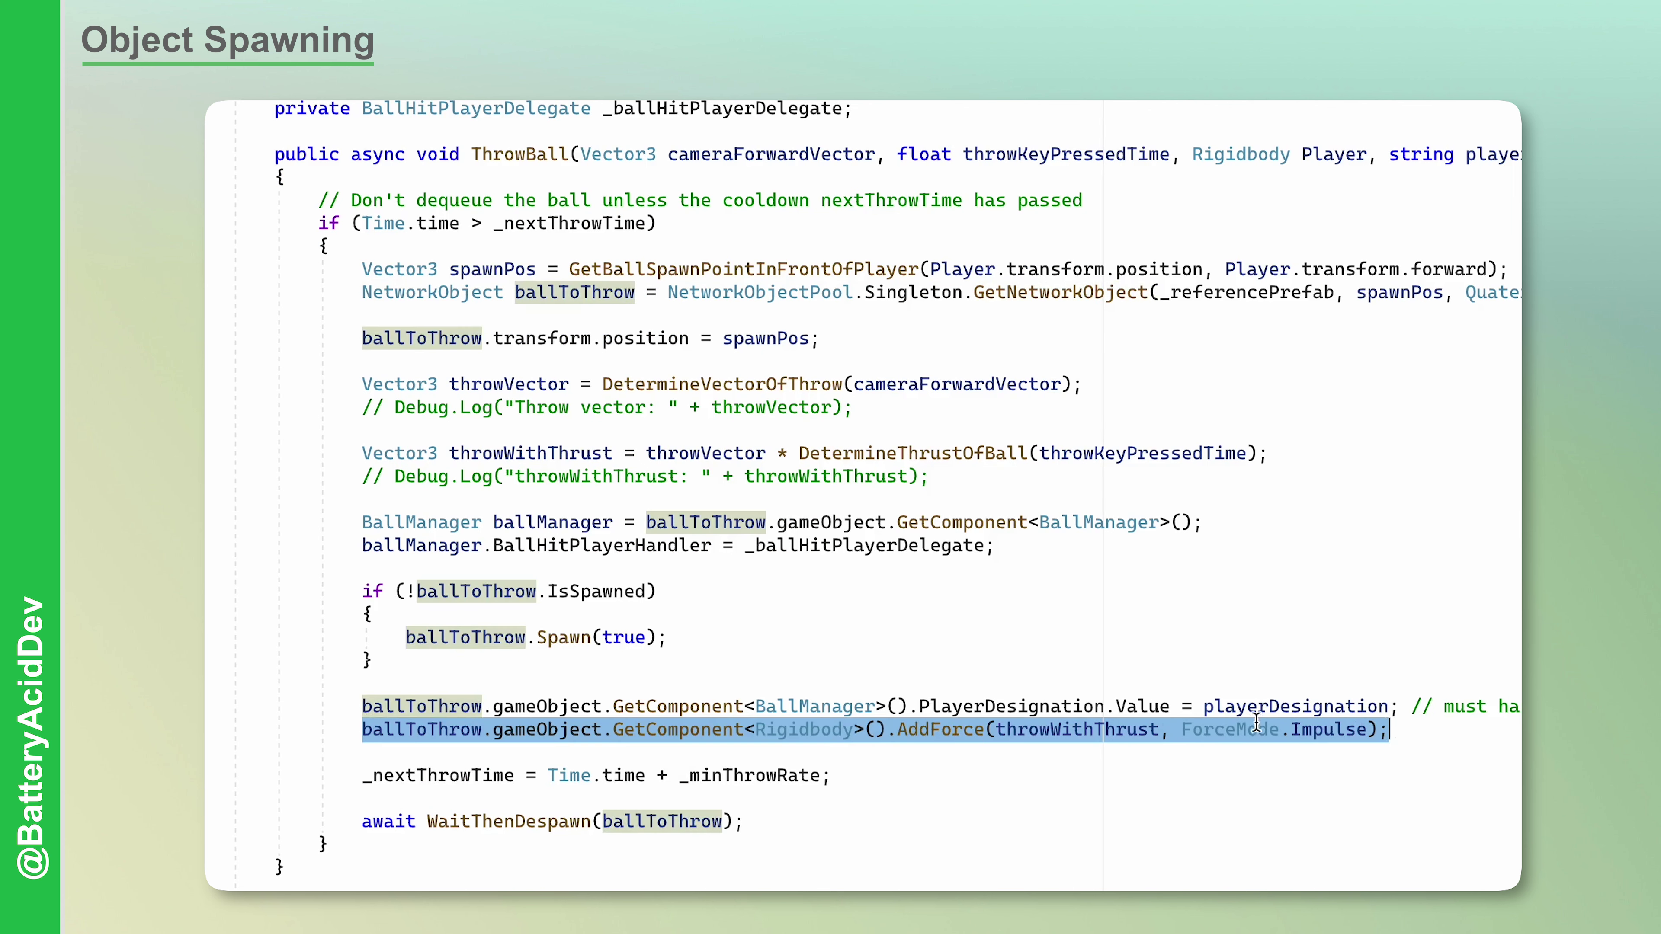
click(893, 722)
double_click(895, 725)
click(942, 768)
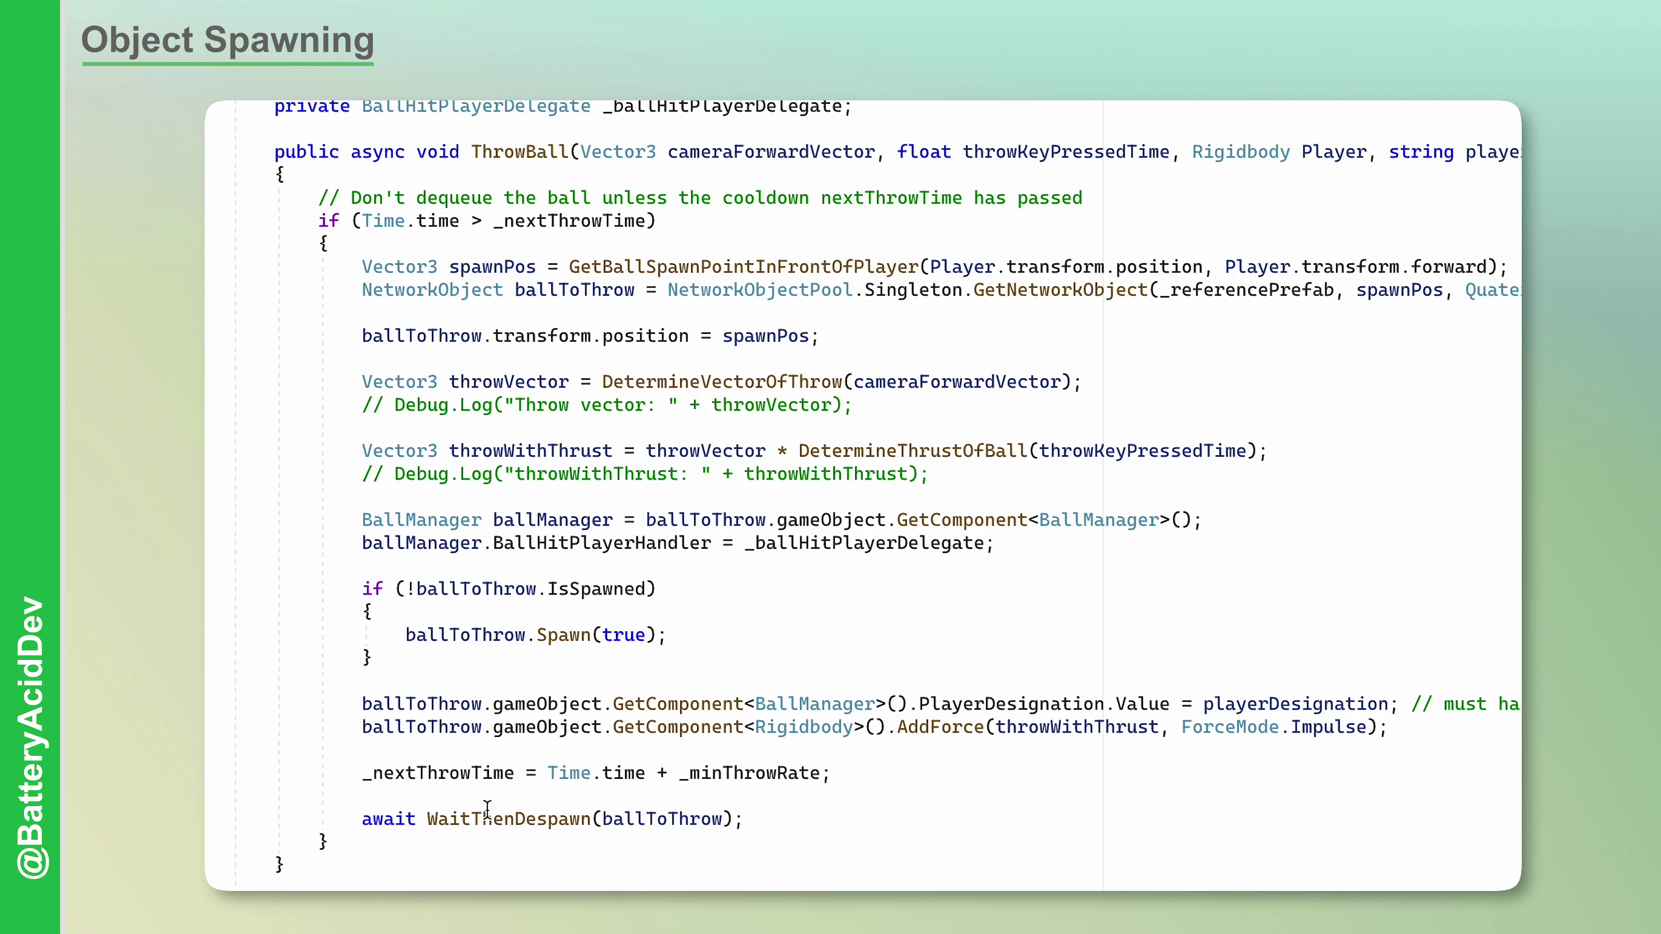
Highlight WaitThenDespawn's delayed return-to-pool and despawn code, then select the Prewarm Count field
click(434, 817)
scroll(458, 785, down, 5)
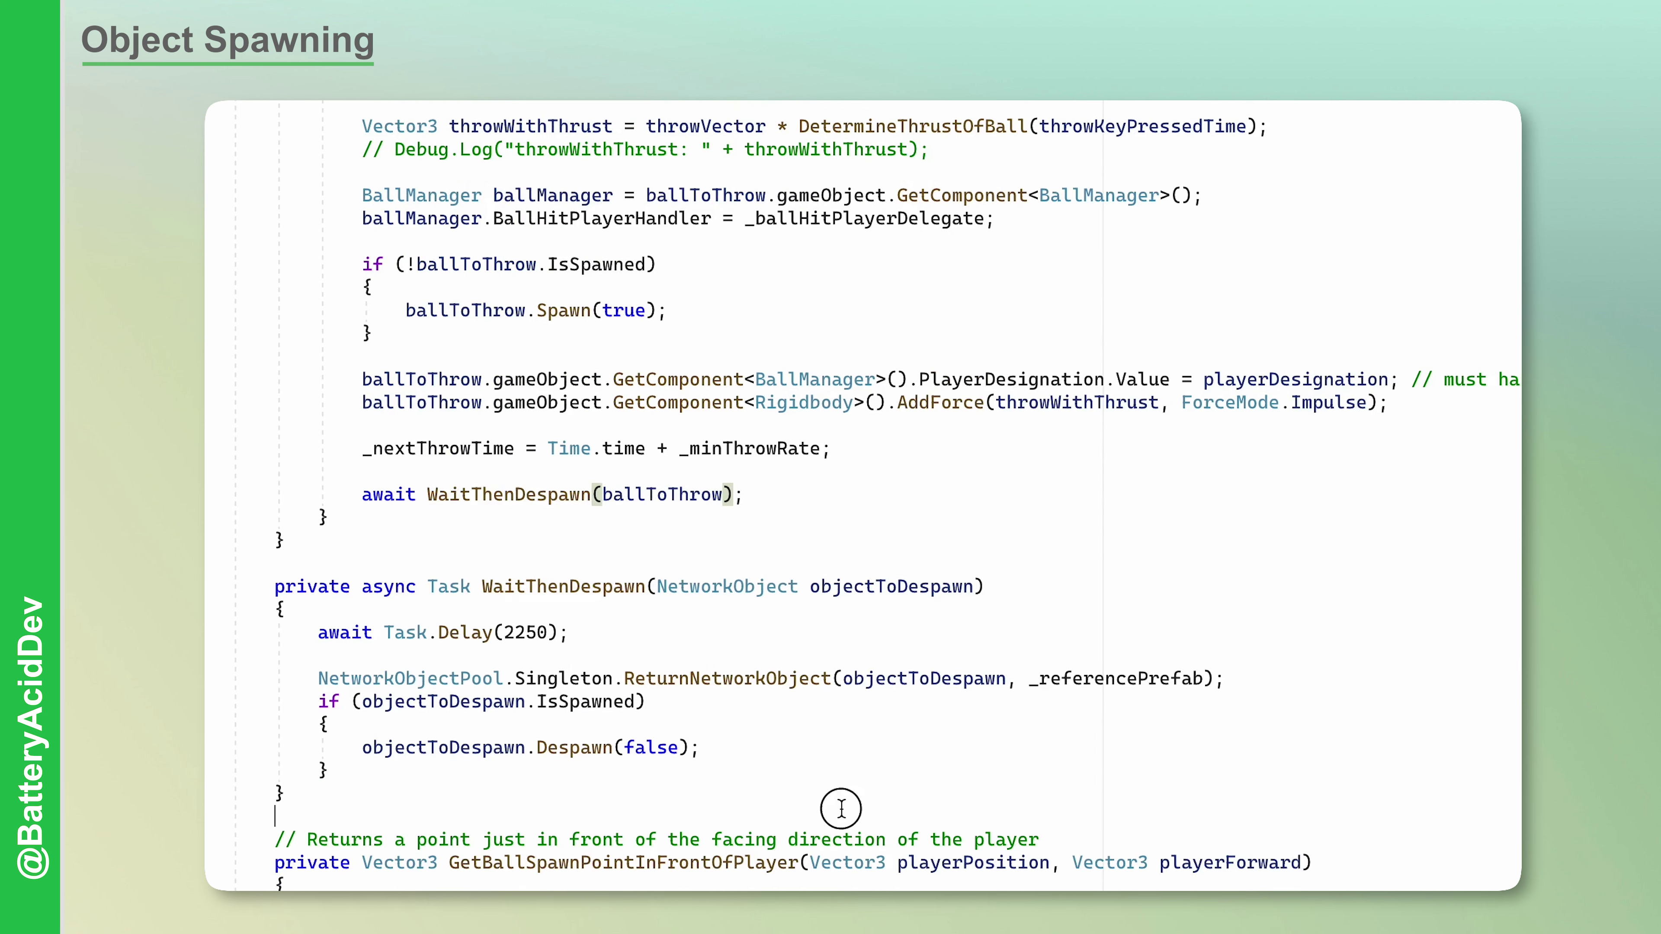
drag(317, 638, 738, 749)
click(458, 774)
click(734, 750)
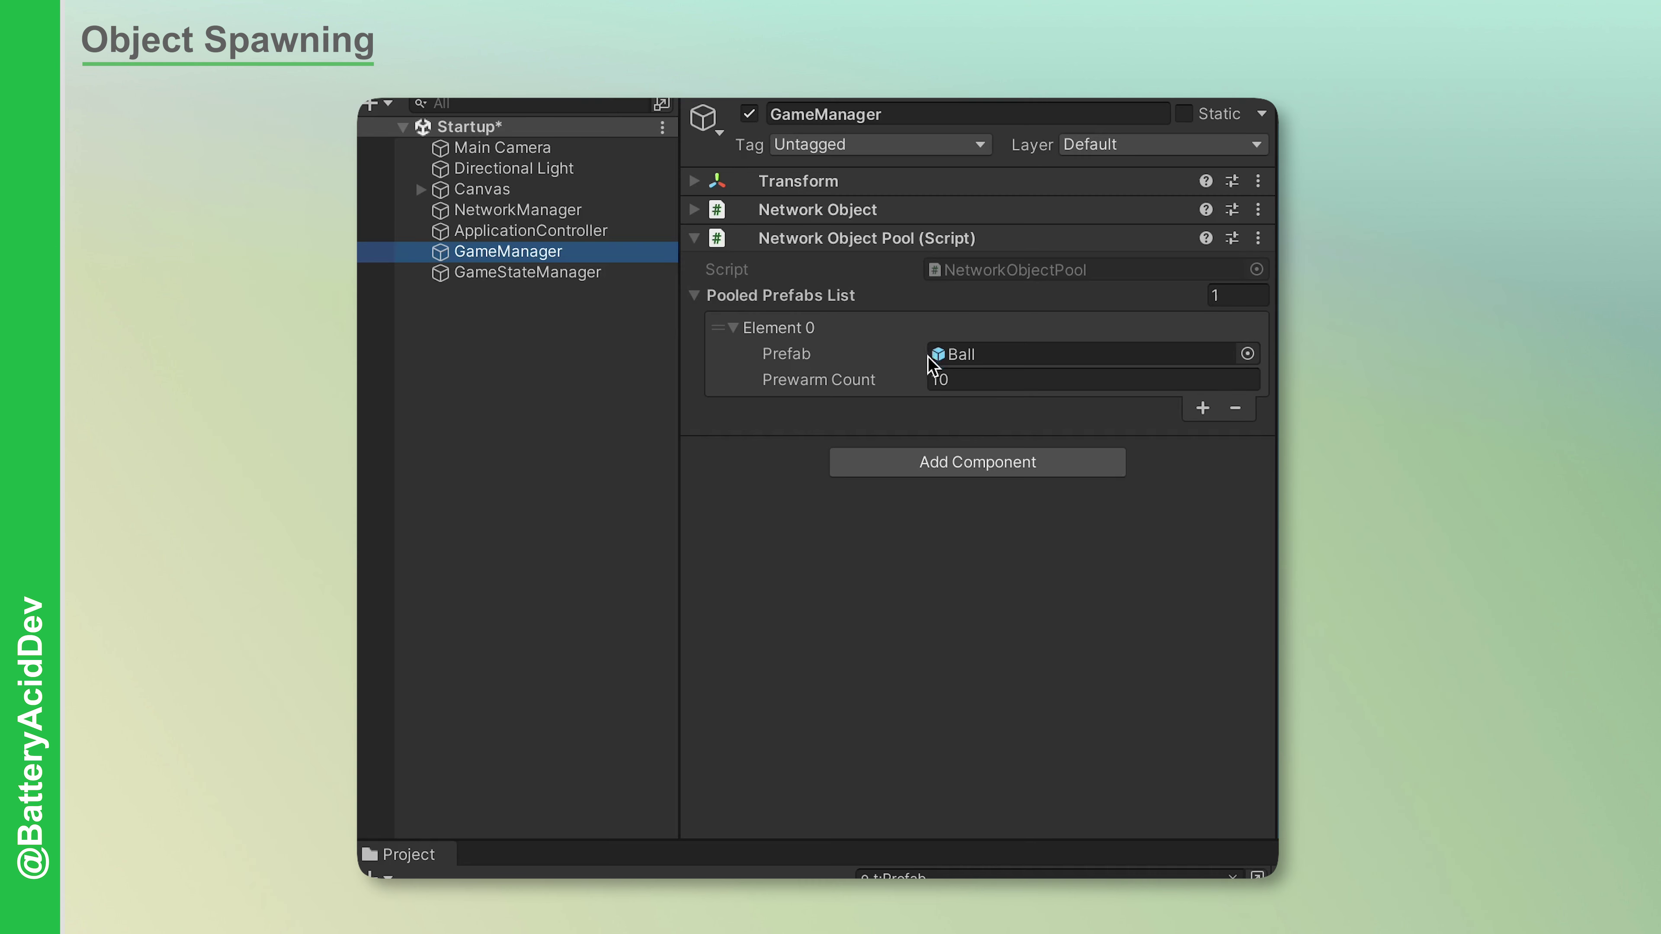
click(954, 379)
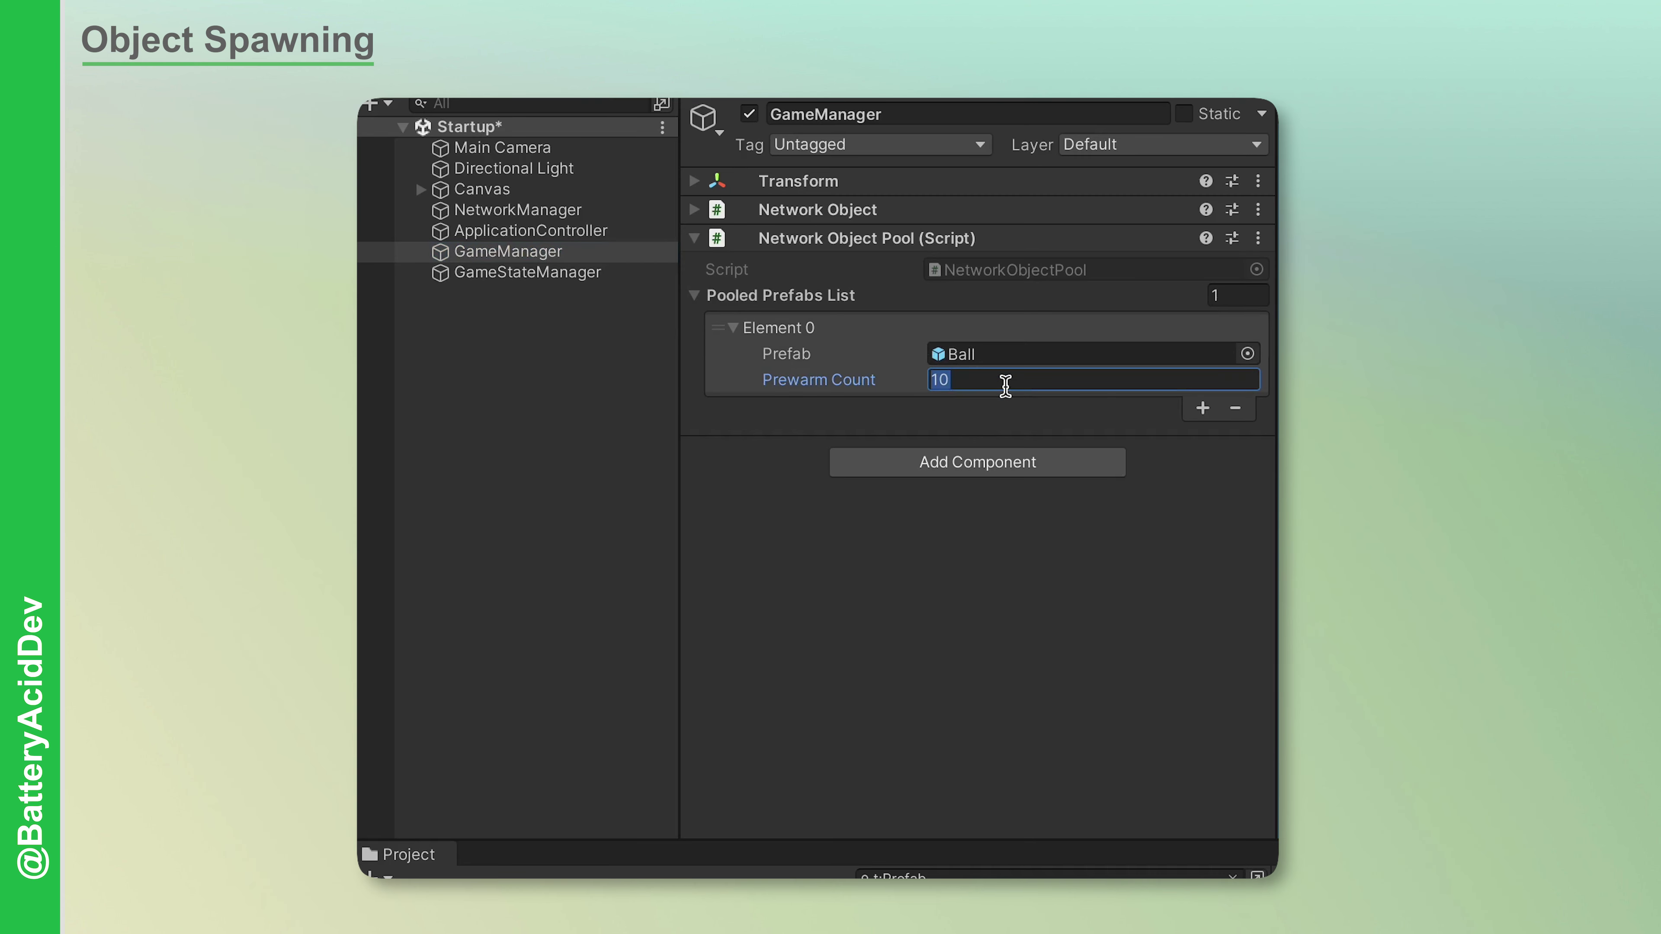
click(952, 415)
click(811, 585)
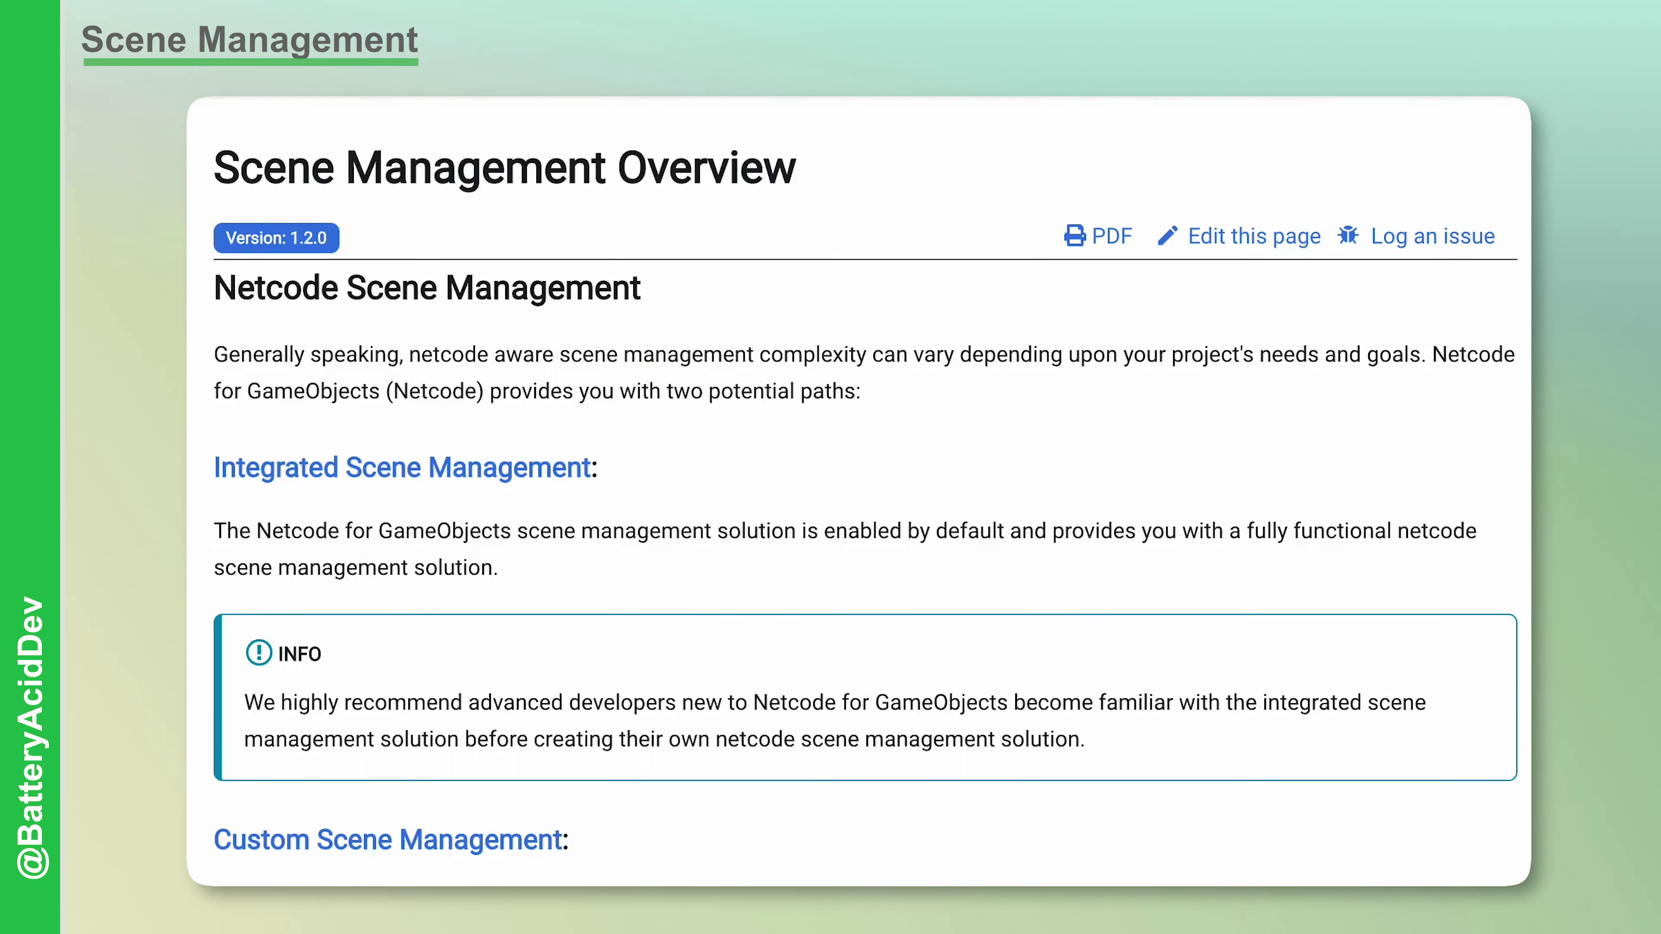
Follow the Integrated Scene Management link to the overview, then highlight the OnSceneLoaded body
click(335, 469)
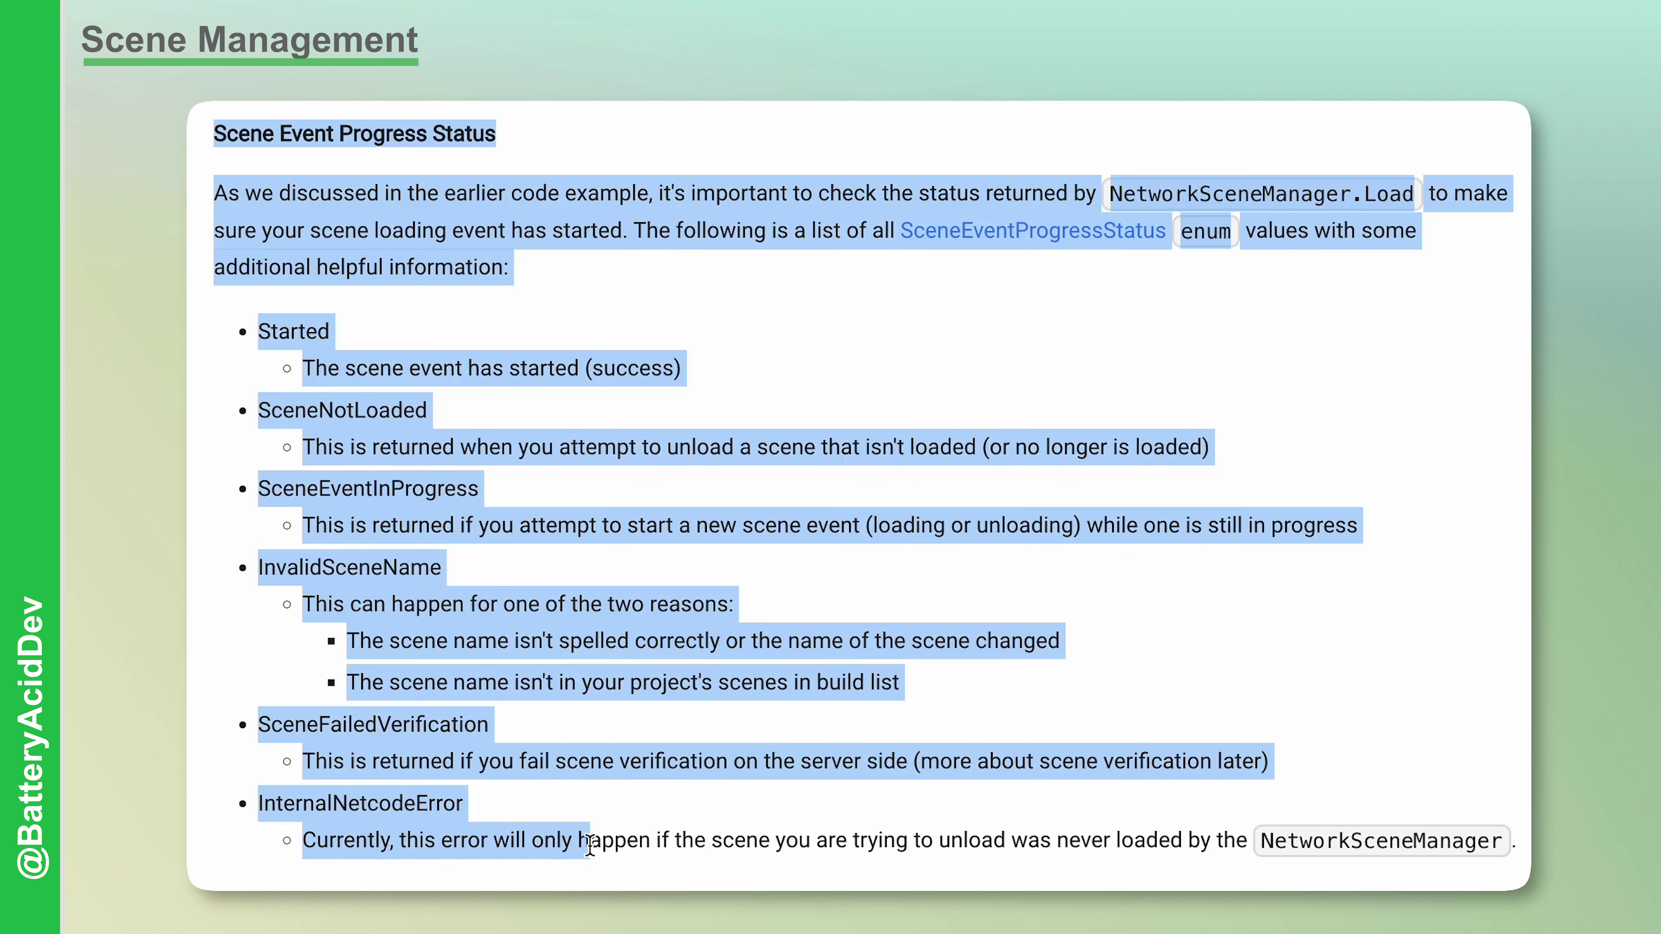
click(590, 846)
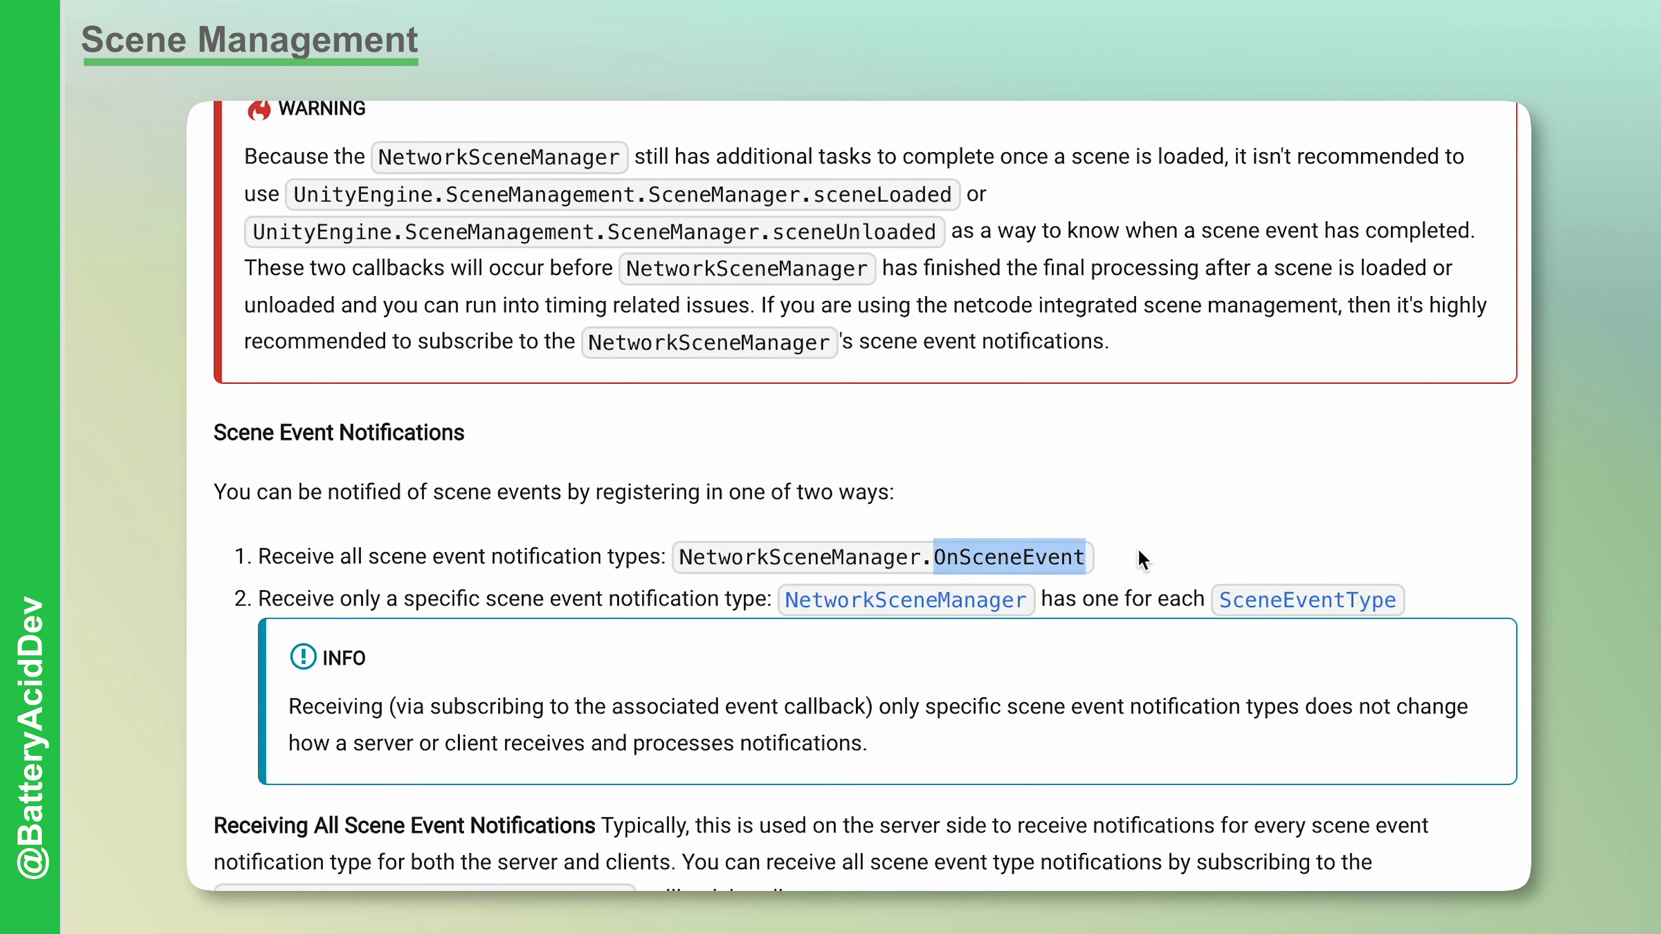
drag(219, 225, 252, 568)
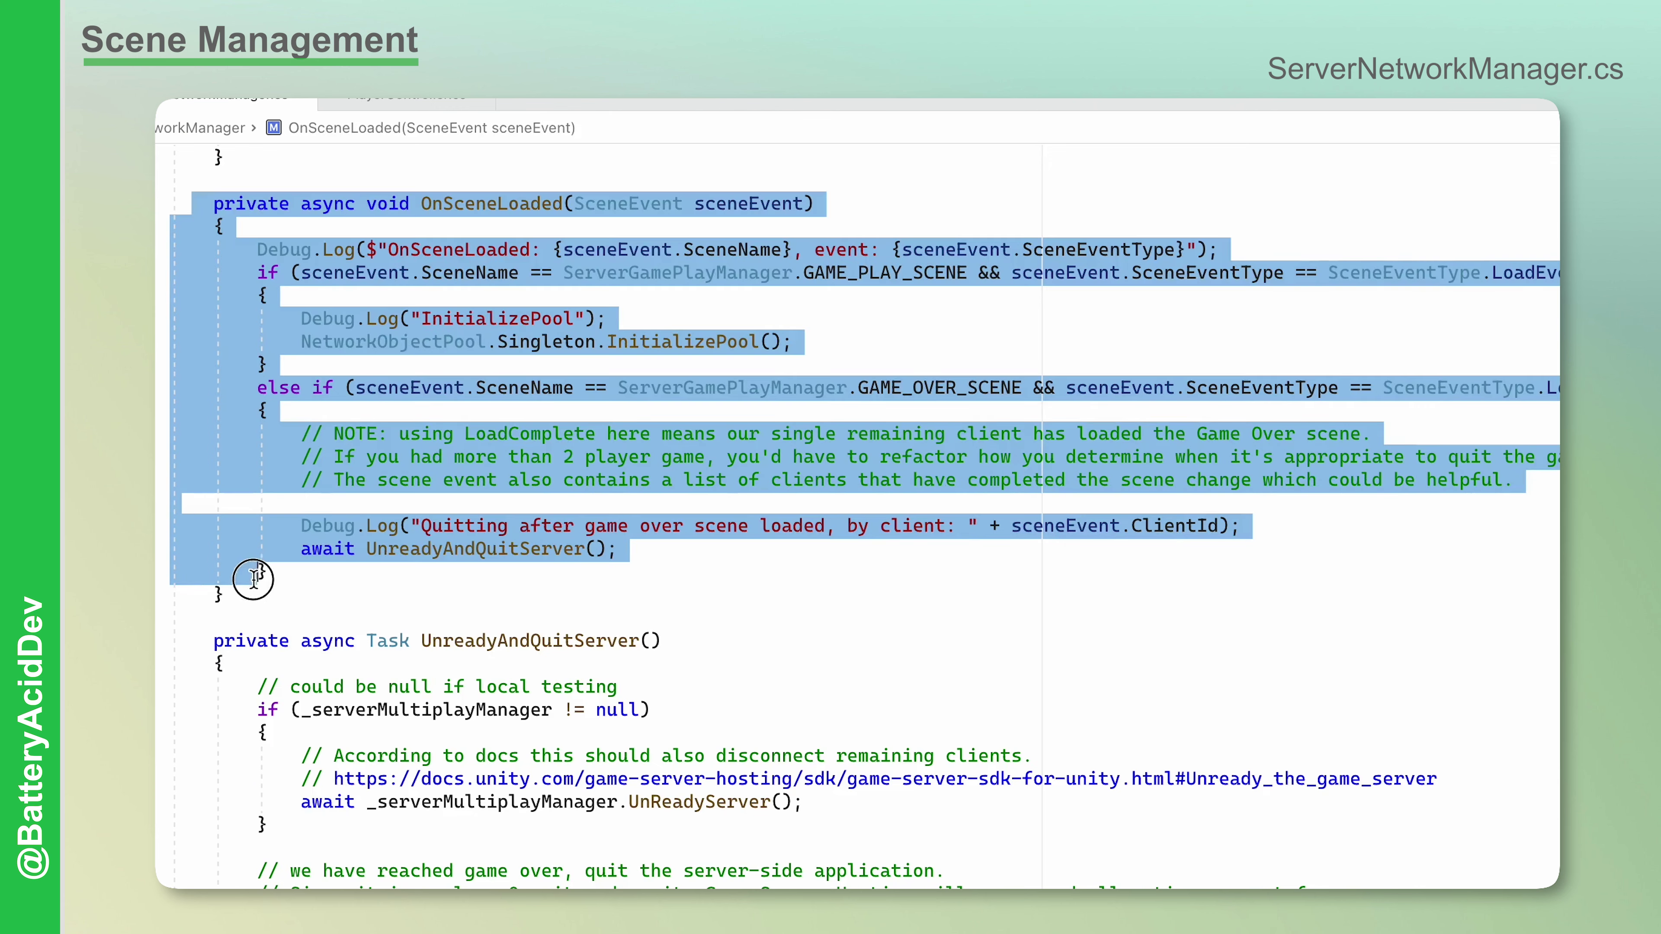
click(295, 585)
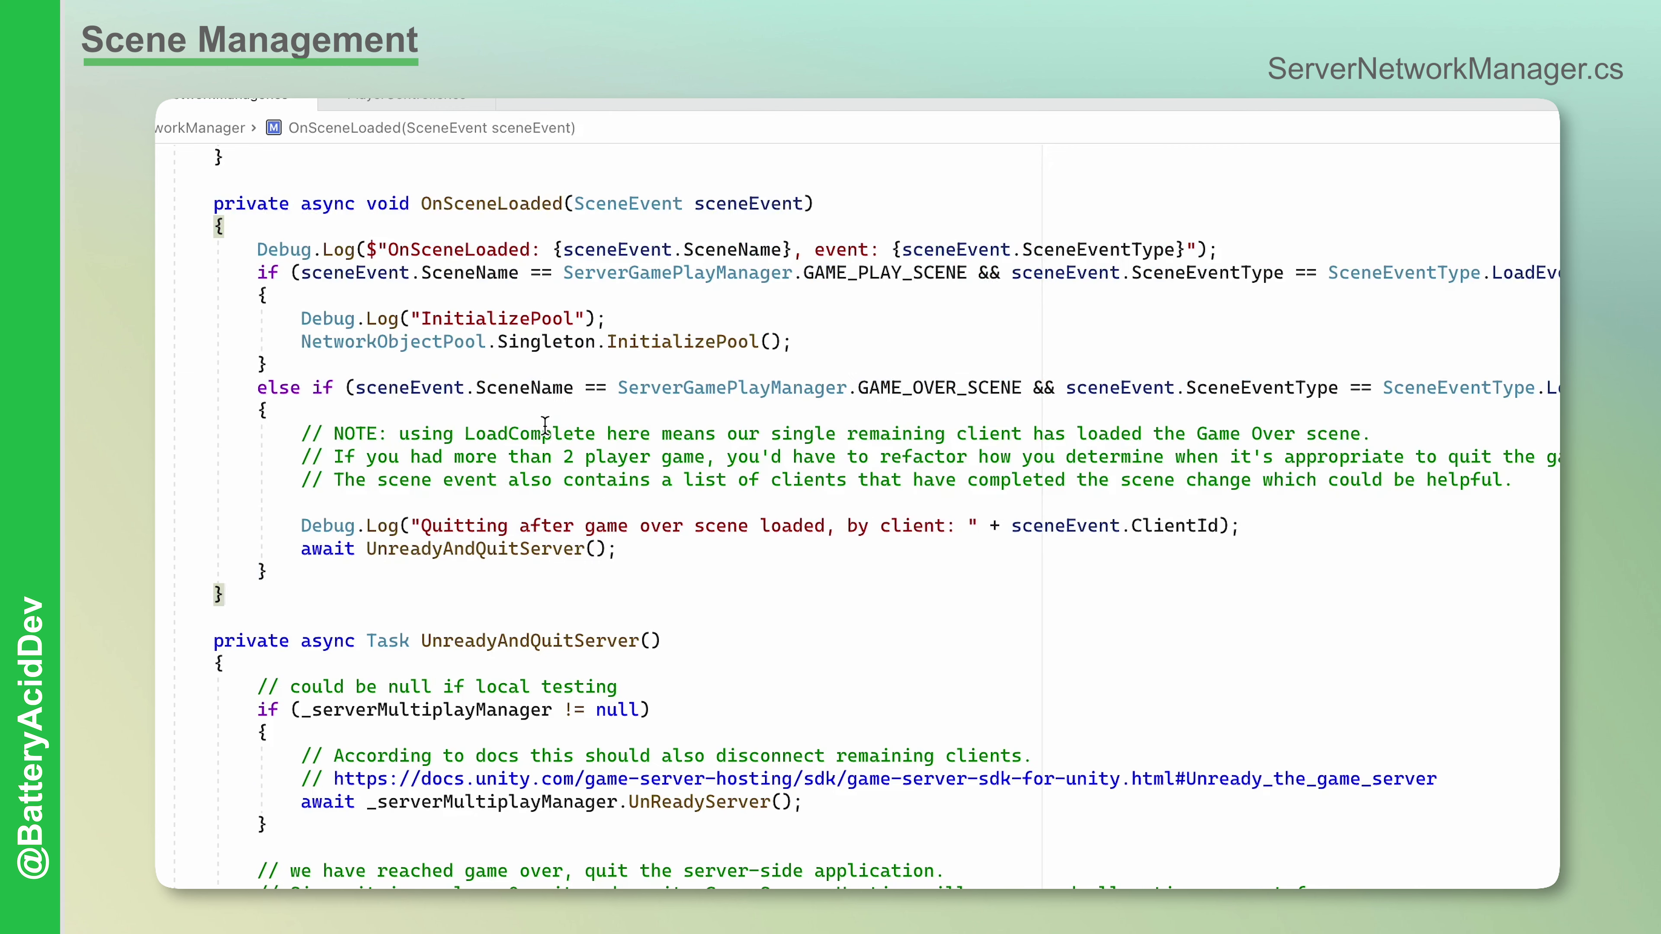
Highlight the InitializePool call and GAME_PLAY_SCENE check, then PlayerController.cs's client-side OnSceneLoaded
drag(291, 342, 860, 341)
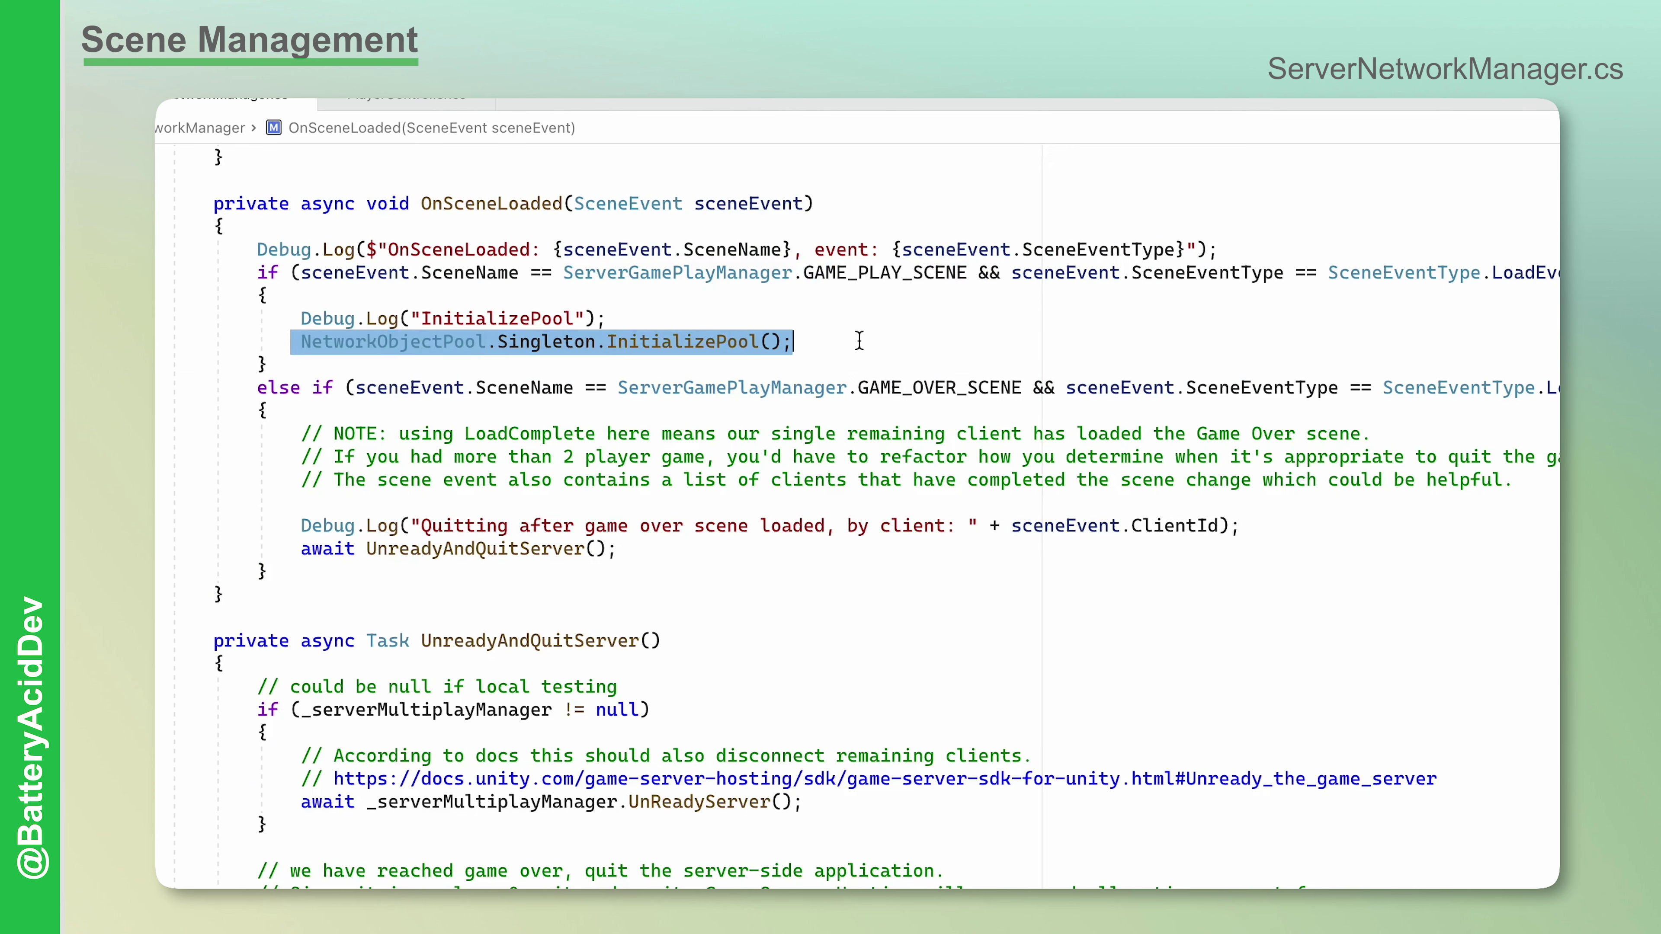
drag(580, 273, 879, 269)
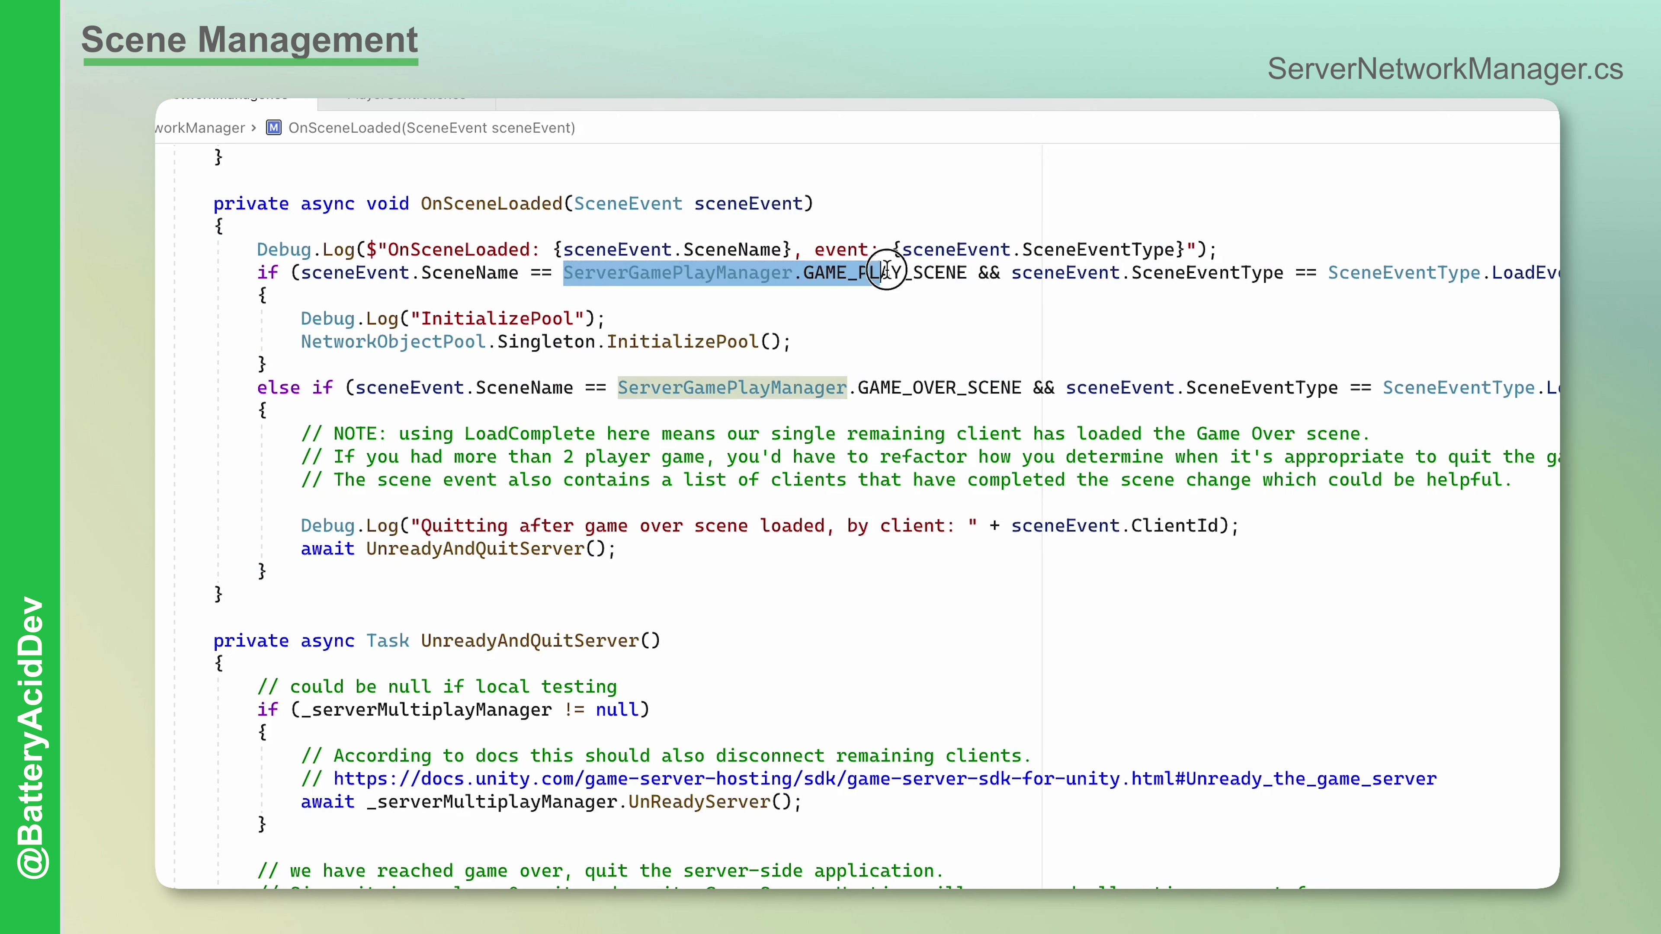
click(870, 334)
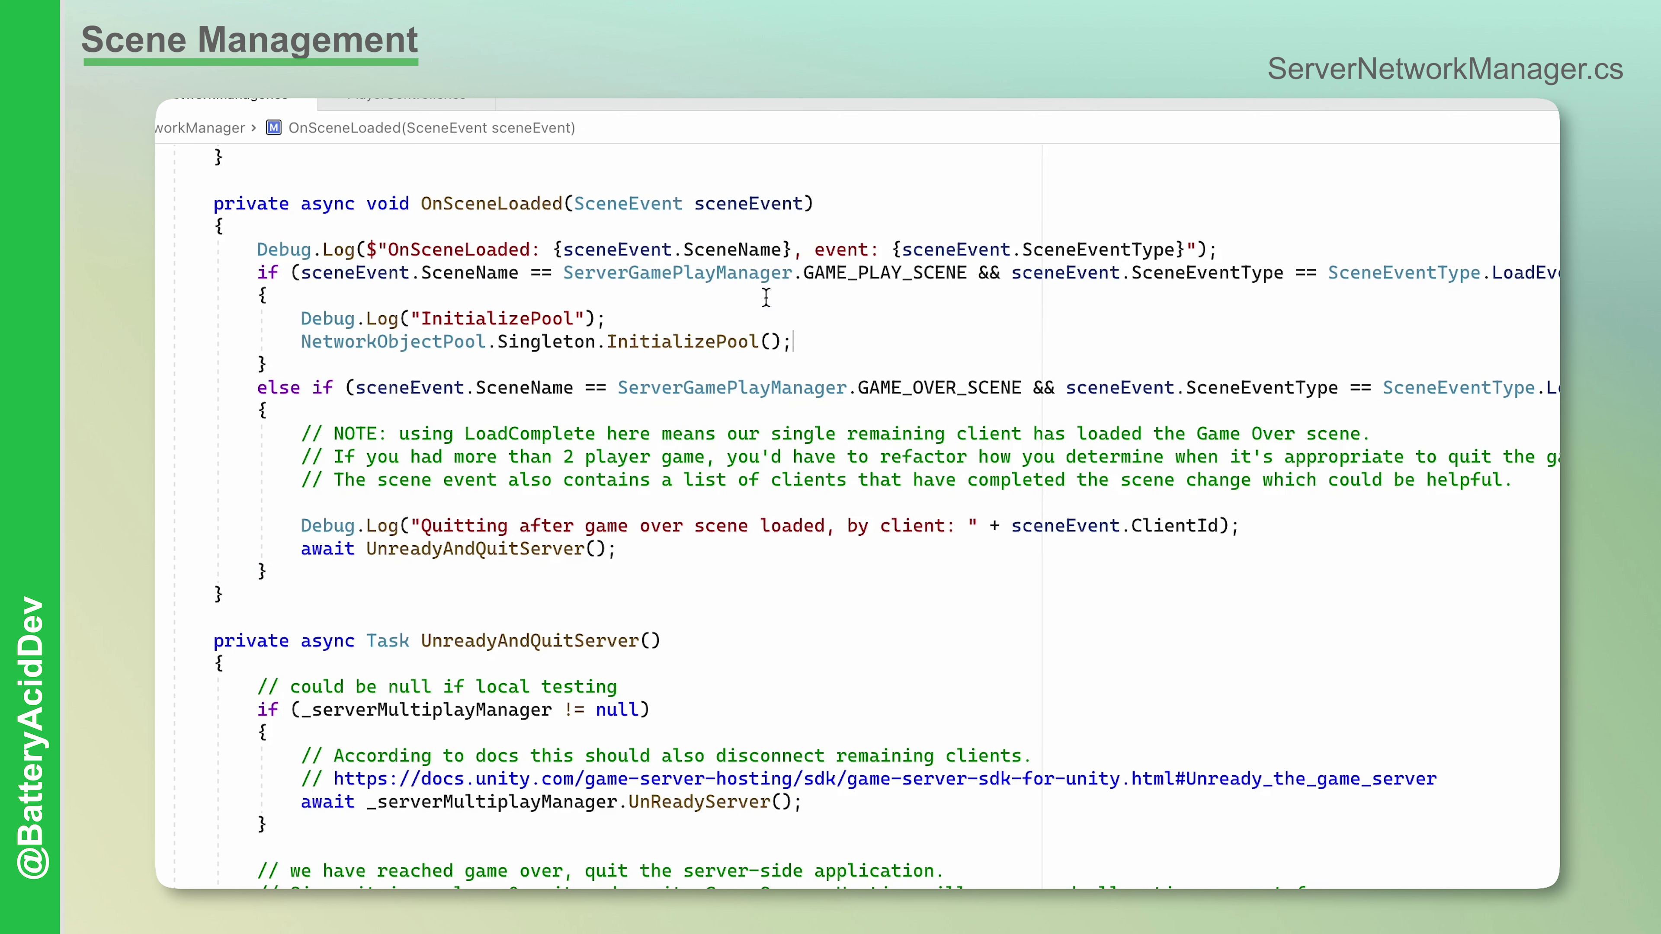
click(438, 106)
drag(167, 234, 307, 671)
click(320, 715)
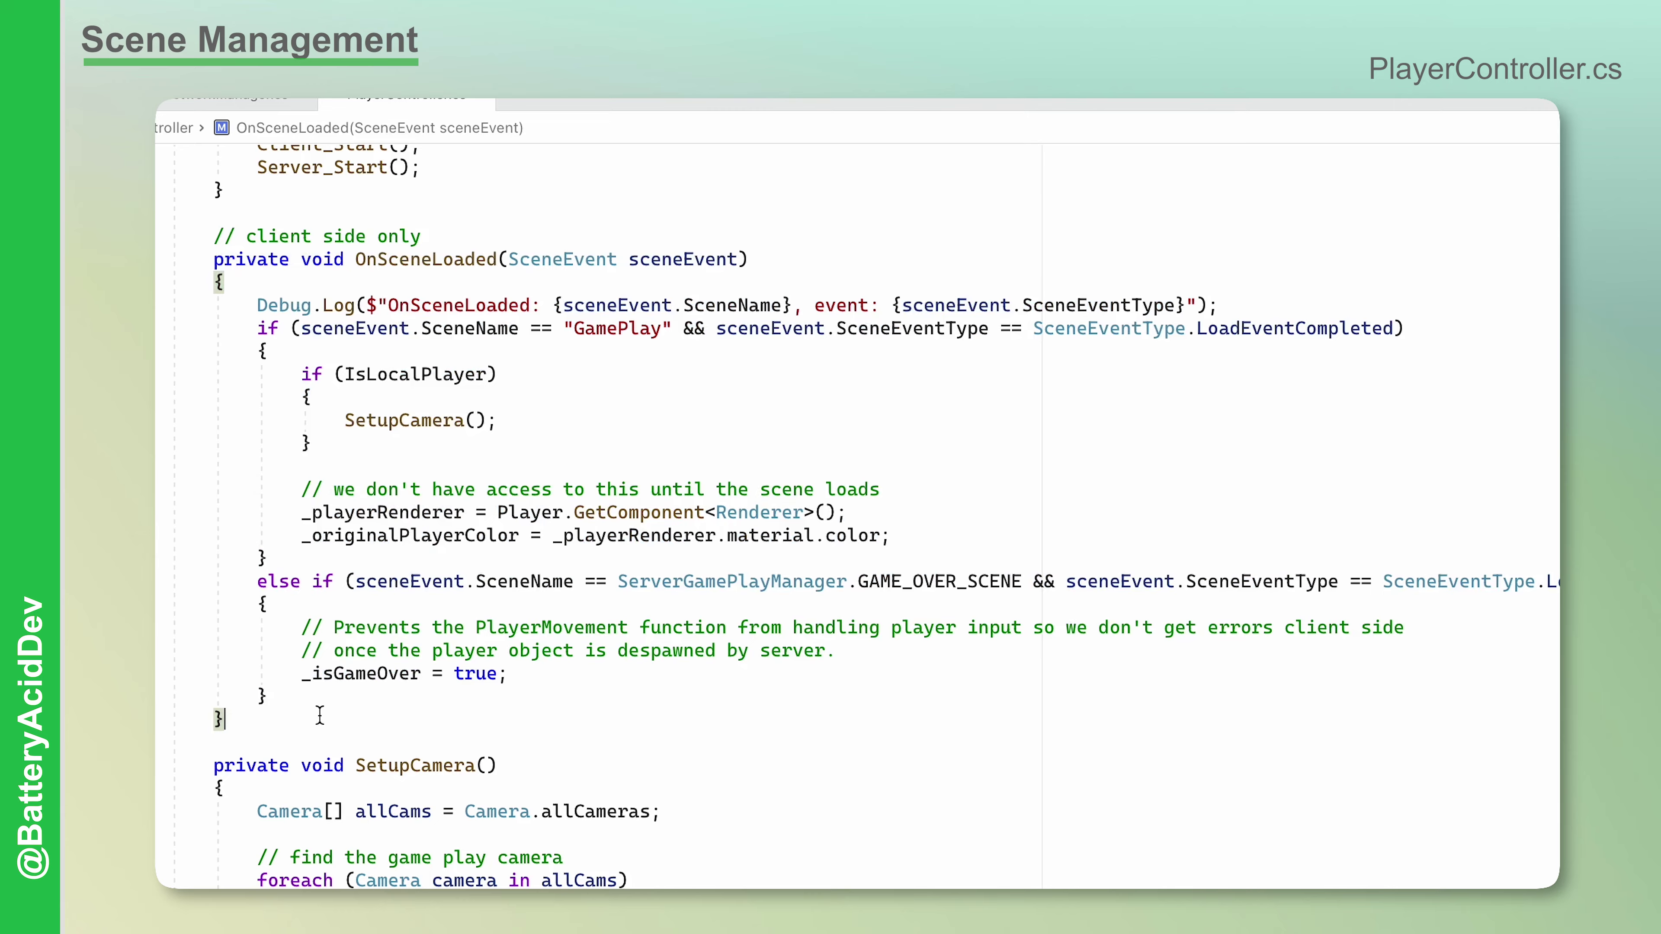
drag(273, 426, 516, 428)
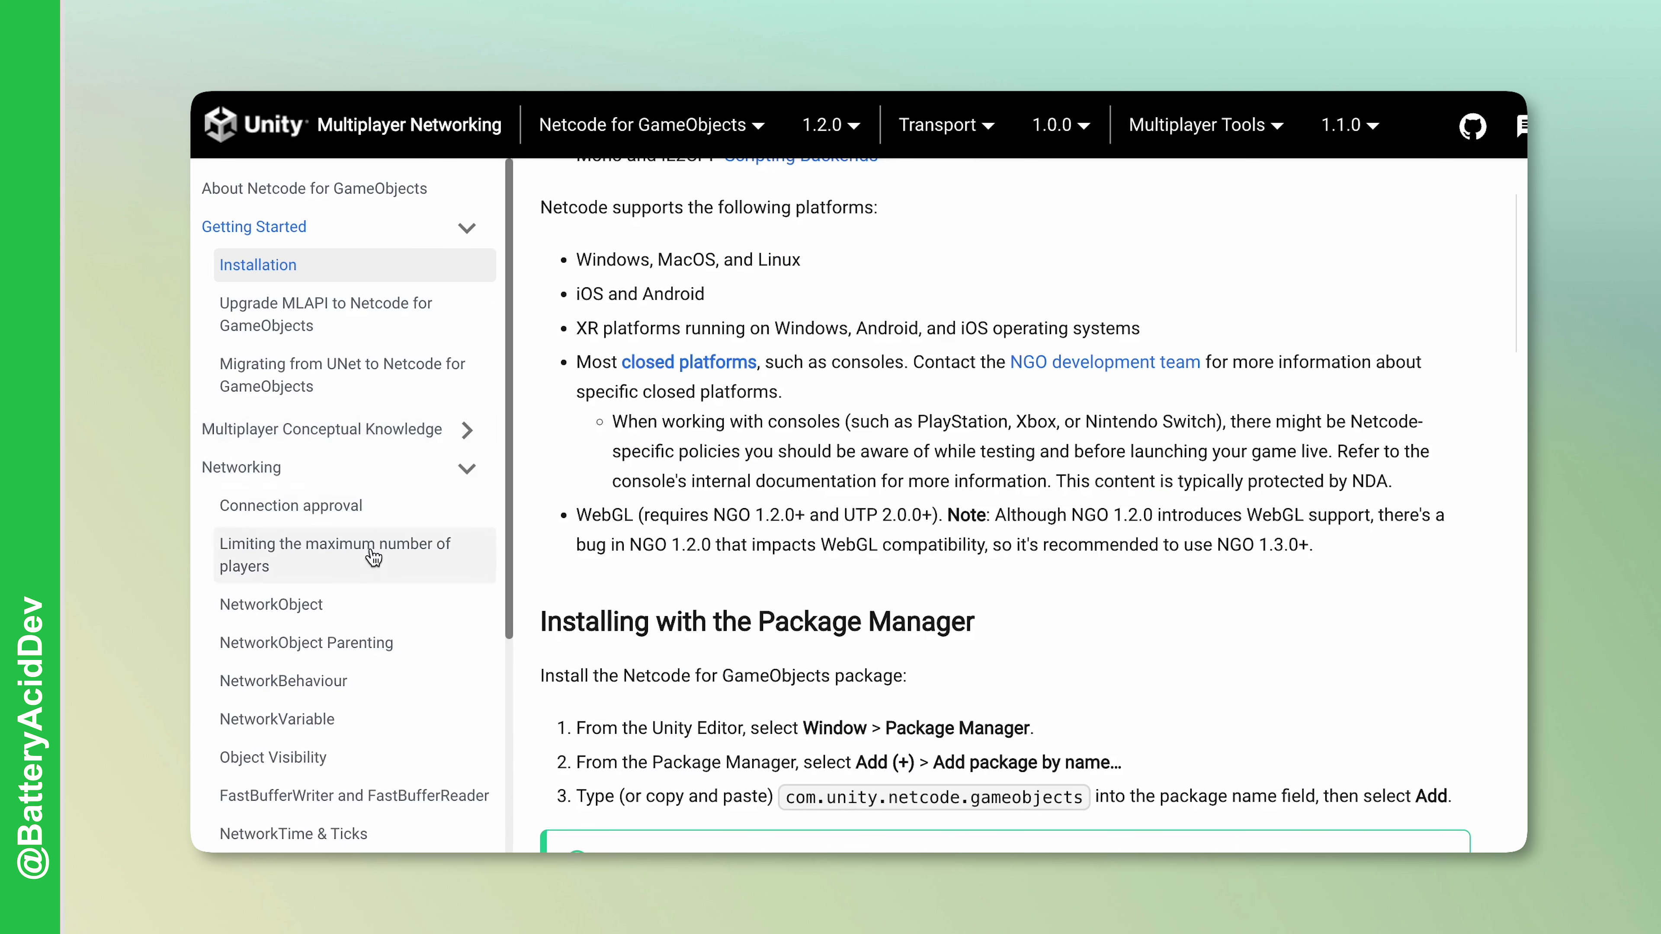
Scroll down the Unity Netcode product page toward the Netcode for GameObjects docs
scroll(373, 556, down, 9)
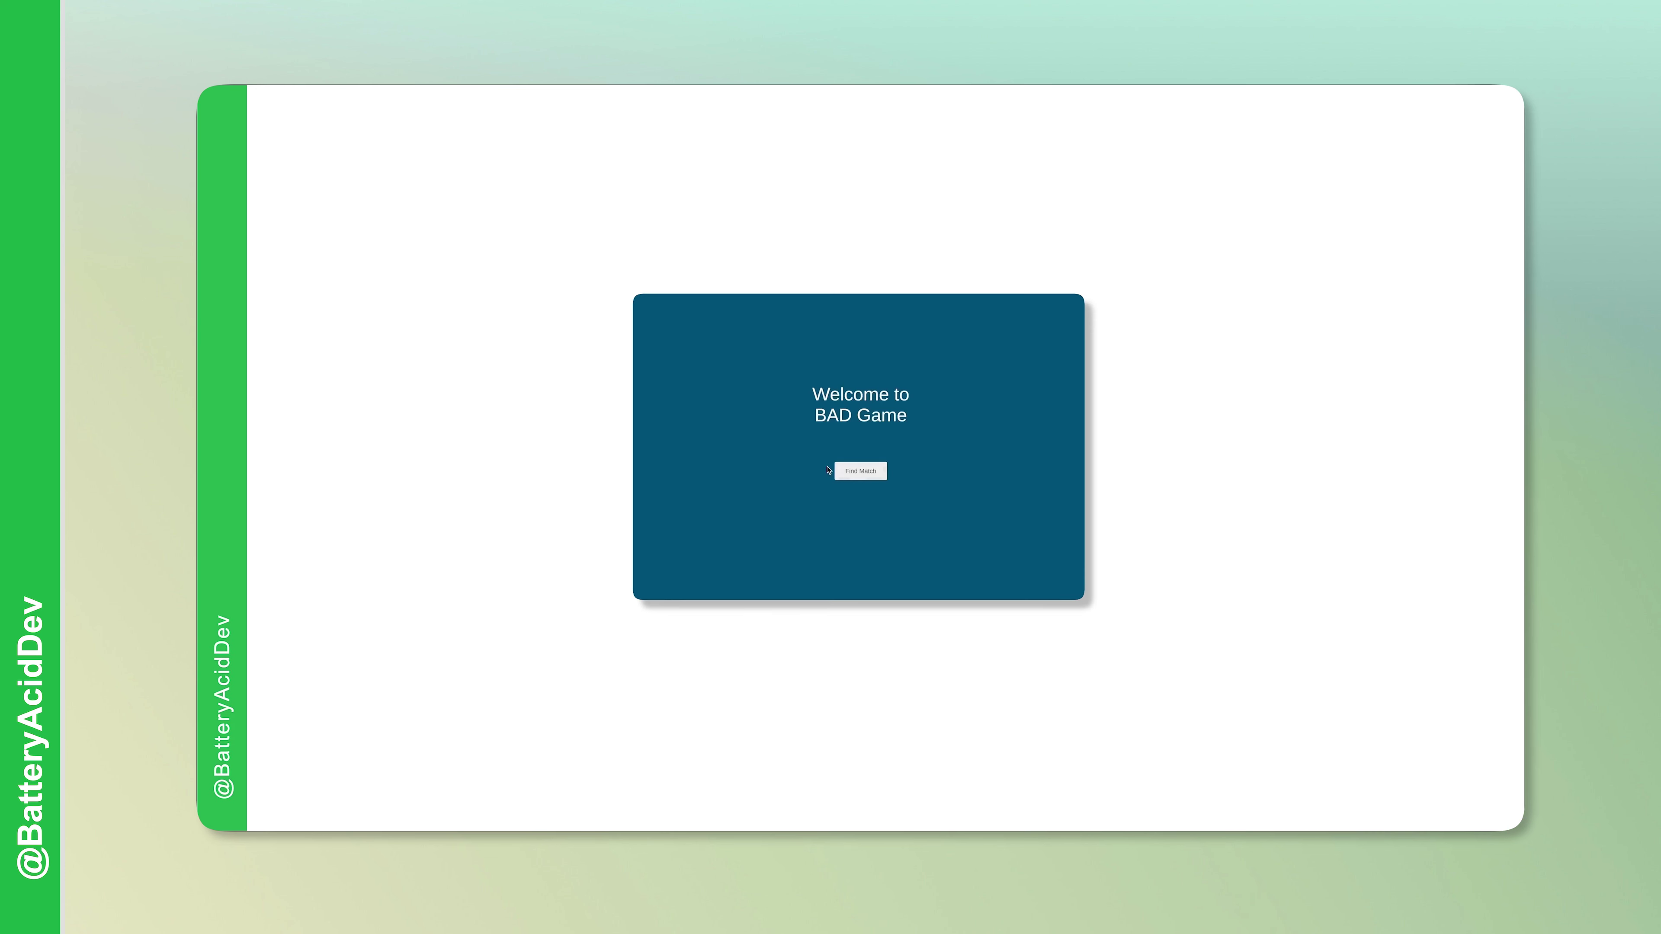
Start matchmaking with Find Match so BAD Game shows Searching…
click(871, 469)
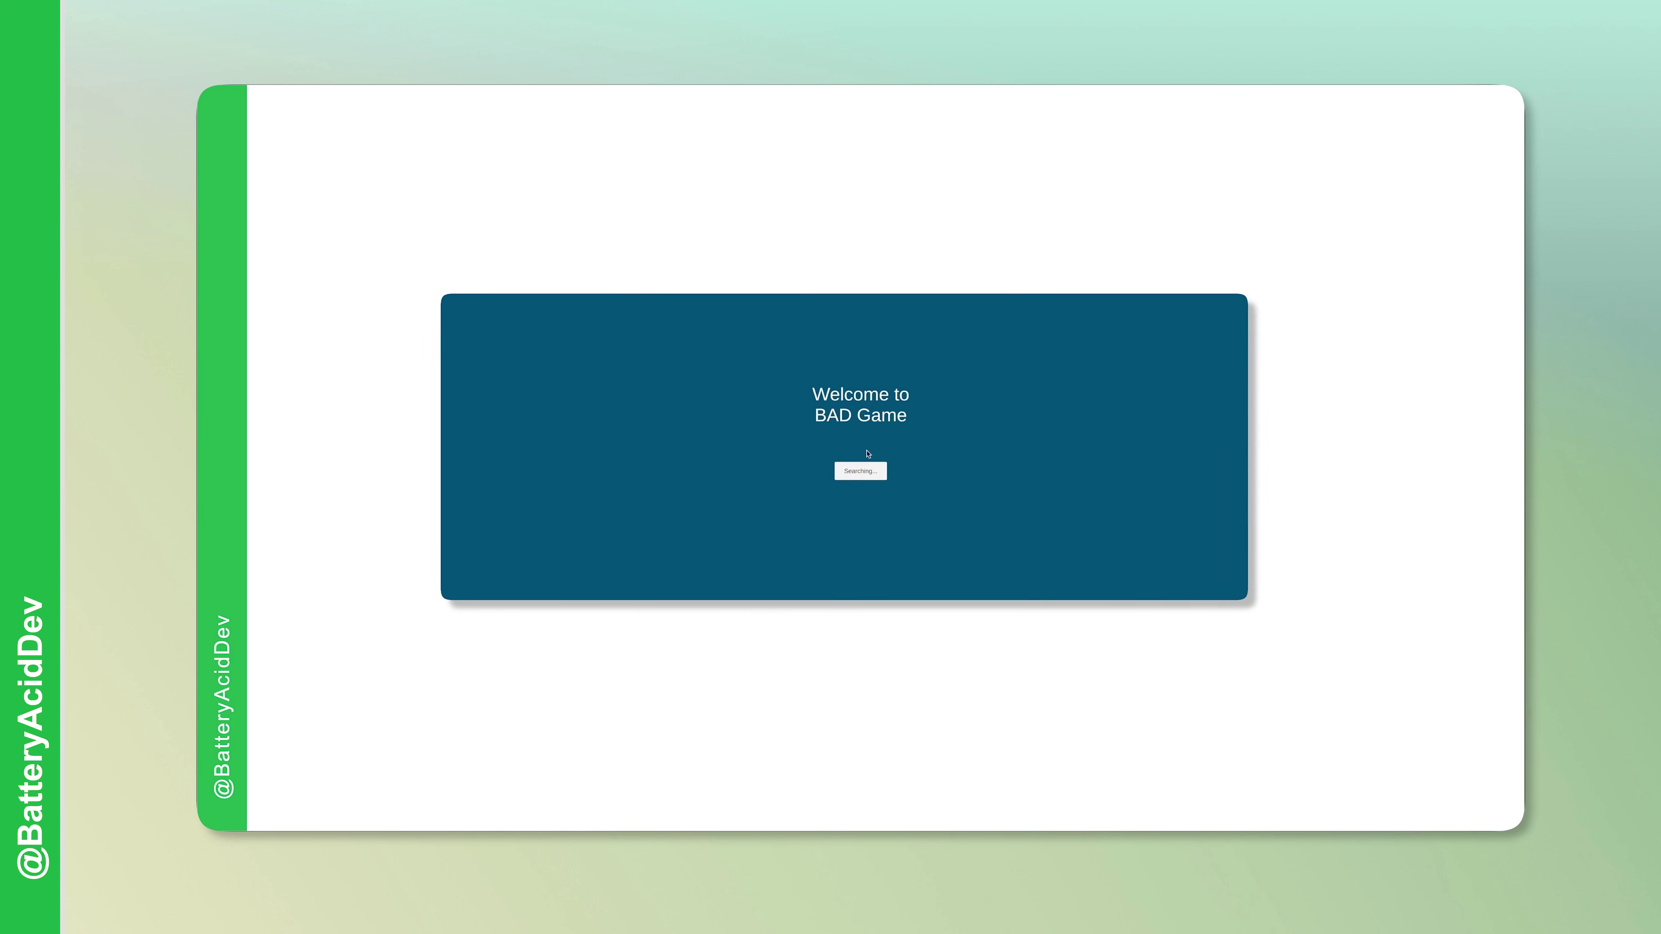